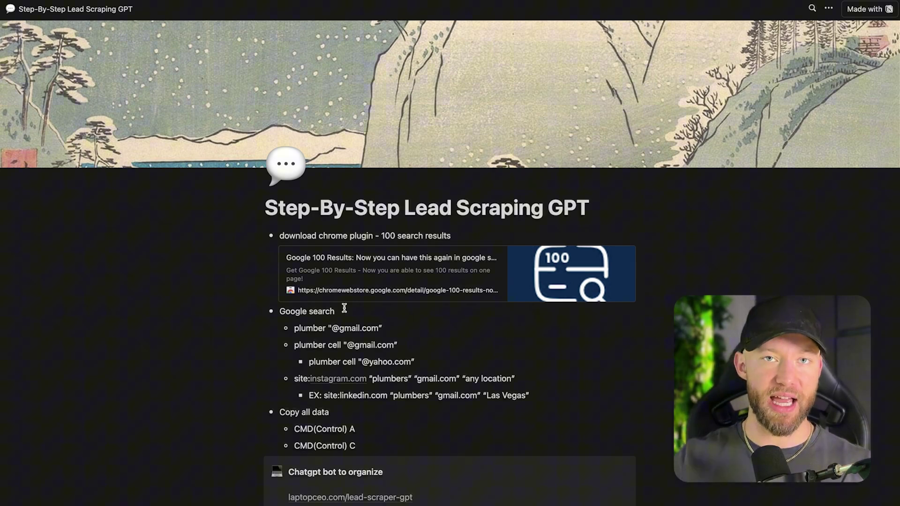
{"action": "scroll", "coordinate": [344, 308], "scroll_direction": "down", "scroll_amount": 1}
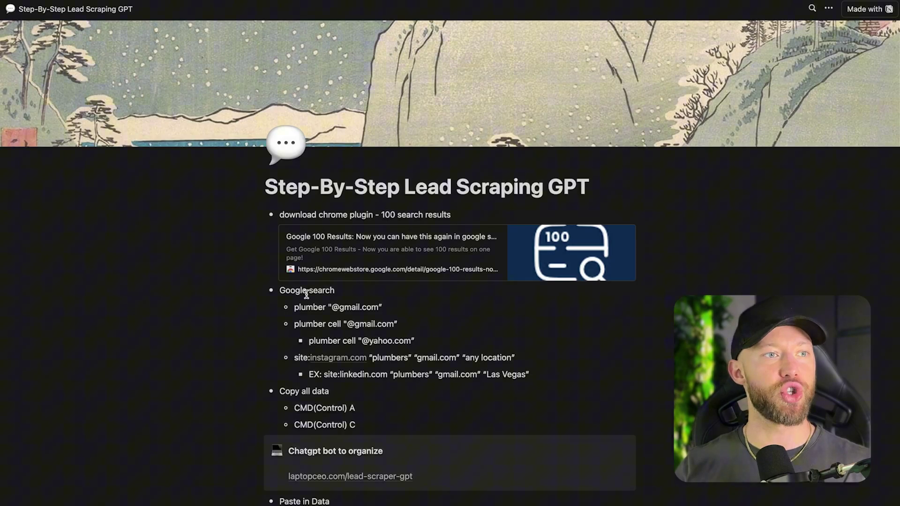
{"action": "triple_click", "coordinate": [307, 291]}
{"action": "triple_click", "coordinate": [330, 323]}
{"action": "key", "text": "ctrl+c"}
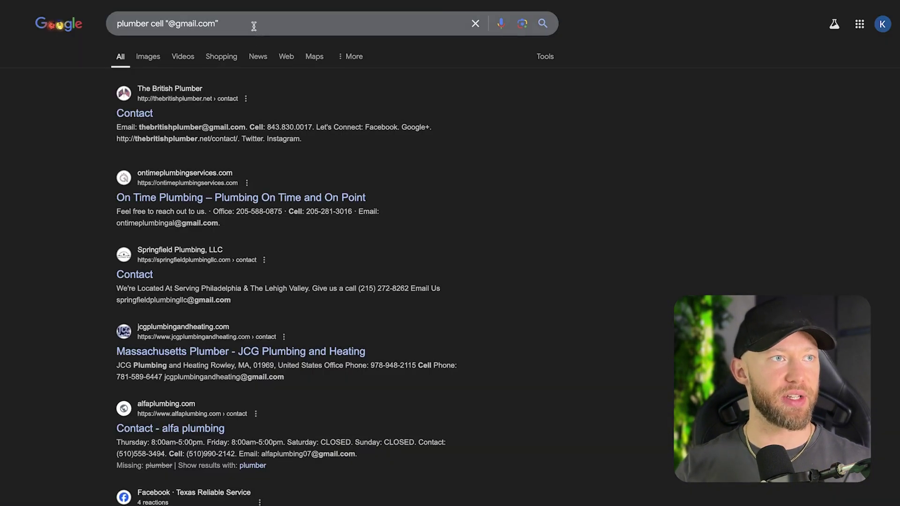
{"action": "left_click", "coordinate": [253, 26]}
{"action": "key", "text": "ctrl+a"}
{"action": "key", "text": "ctrl+v"}
{"action": "key", "text": "Return"}
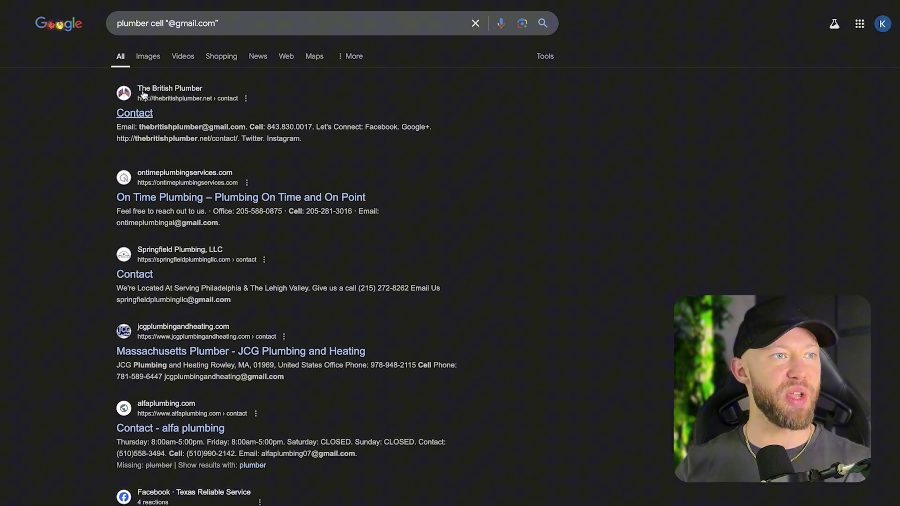
- Highlight The British Plumber's cell number and other contact details in the results
{"action": "scroll", "coordinate": [161, 123], "scroll_direction": "down", "scroll_amount": 2}
{"action": "scroll", "coordinate": [163, 128], "scroll_direction": "up", "scroll_amount": 1}
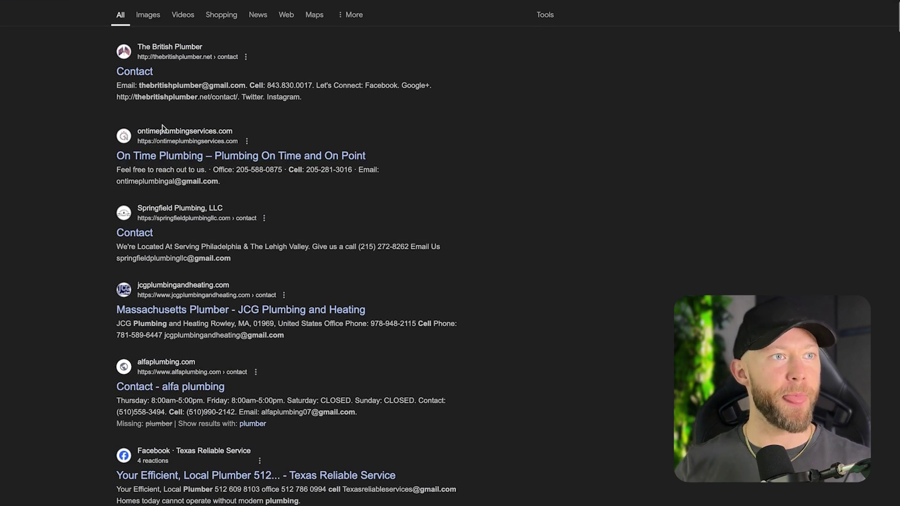
{"action": "scroll", "coordinate": [253, 127], "scroll_direction": "up", "scroll_amount": 1}
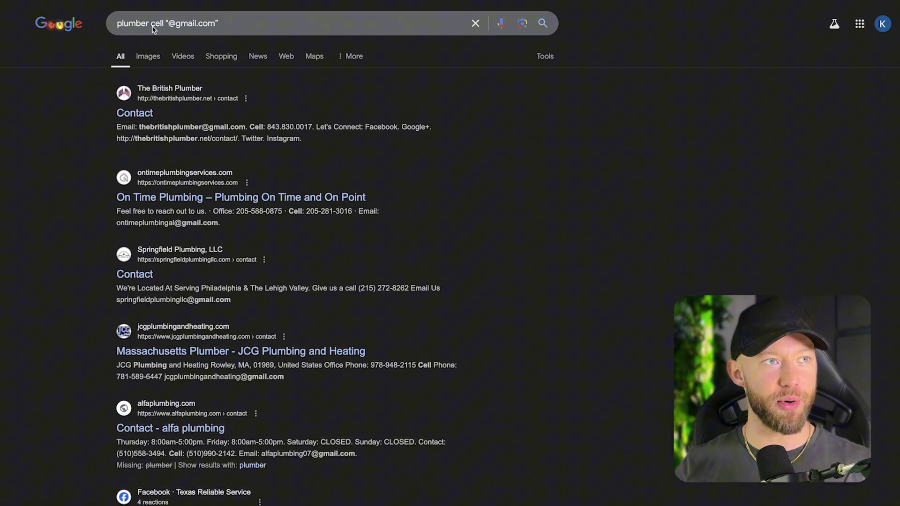
{"action": "left_click", "coordinate": [270, 127]}
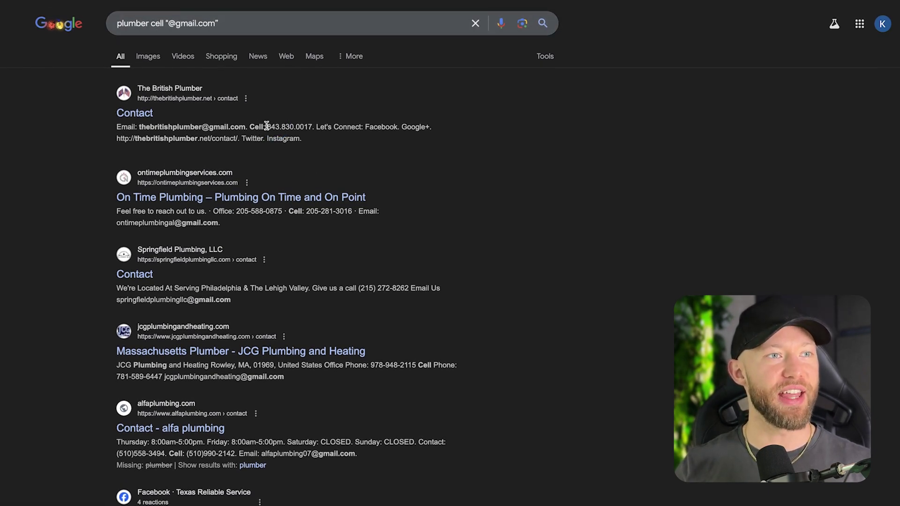
{"action": "left_click_drag", "start_coordinate": [267, 126], "coordinate": [312, 126]}
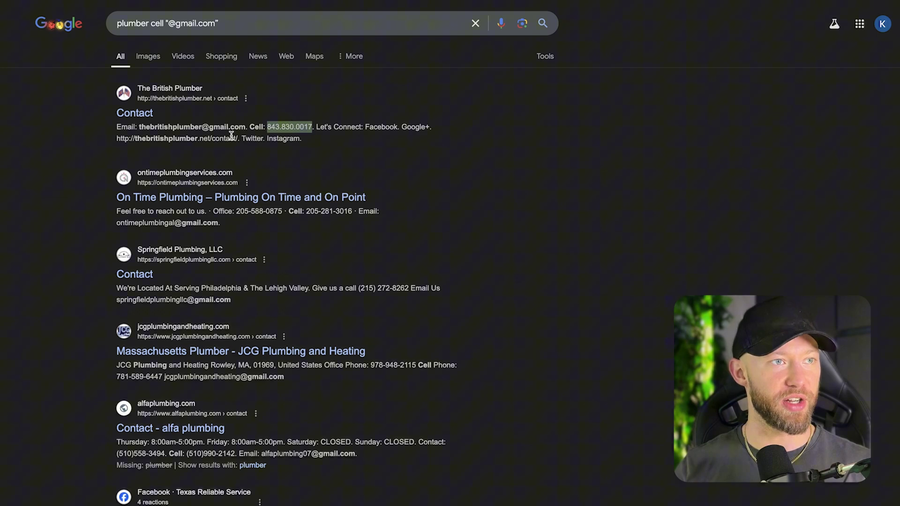
{"action": "left_click_drag", "start_coordinate": [150, 127], "coordinate": [225, 127]}
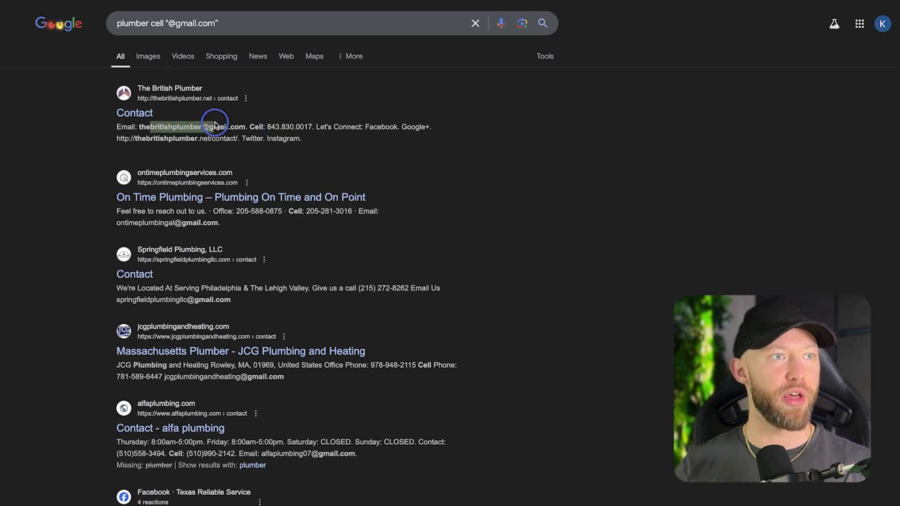
{"action": "scroll", "coordinate": [300, 140], "scroll_direction": "down", "scroll_amount": 1}
{"action": "left_click_drag", "start_coordinate": [305, 156], "coordinate": [352, 156]}
- Scroll down the long results list, then deselect the plumber cell search line
{"action": "scroll", "coordinate": [244, 198], "scroll_direction": "down", "scroll_amount": 3}
{"action": "scroll", "coordinate": [244, 199], "scroll_direction": "down", "scroll_amount": 1}
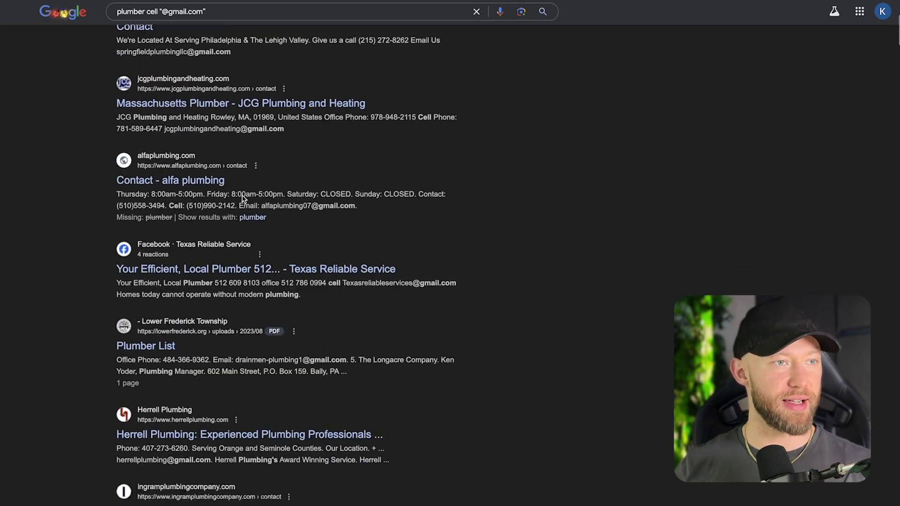
{"action": "scroll", "coordinate": [187, 243], "scroll_direction": "down", "scroll_amount": 1}
{"action": "scroll", "coordinate": [173, 299], "scroll_direction": "down", "scroll_amount": 7}
{"action": "scroll", "coordinate": [187, 286], "scroll_direction": "down", "scroll_amount": 7}
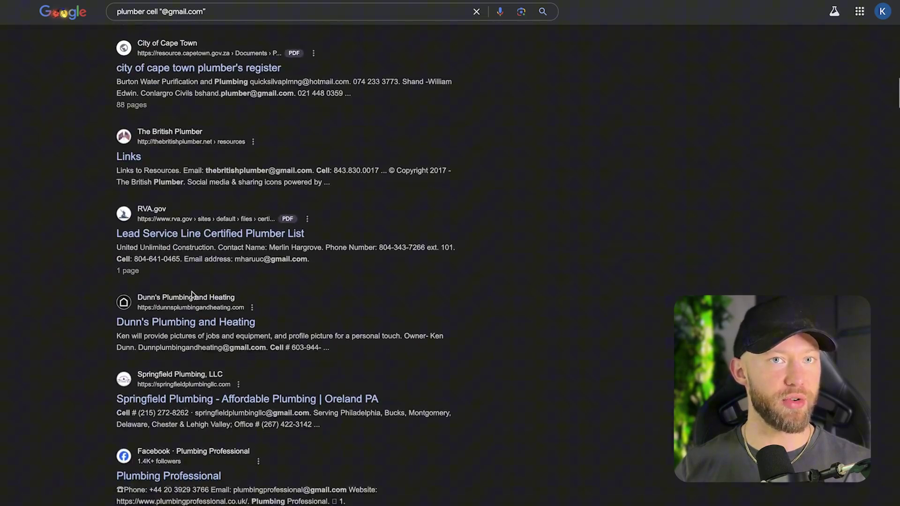
{"action": "scroll", "coordinate": [201, 281], "scroll_direction": "down", "scroll_amount": 7}
{"action": "scroll", "coordinate": [202, 271], "scroll_direction": "down", "scroll_amount": 7}
{"action": "scroll", "coordinate": [202, 271], "scroll_direction": "down", "scroll_amount": 10}
{"action": "scroll", "coordinate": [202, 272], "scroll_direction": "down", "scroll_amount": 10}
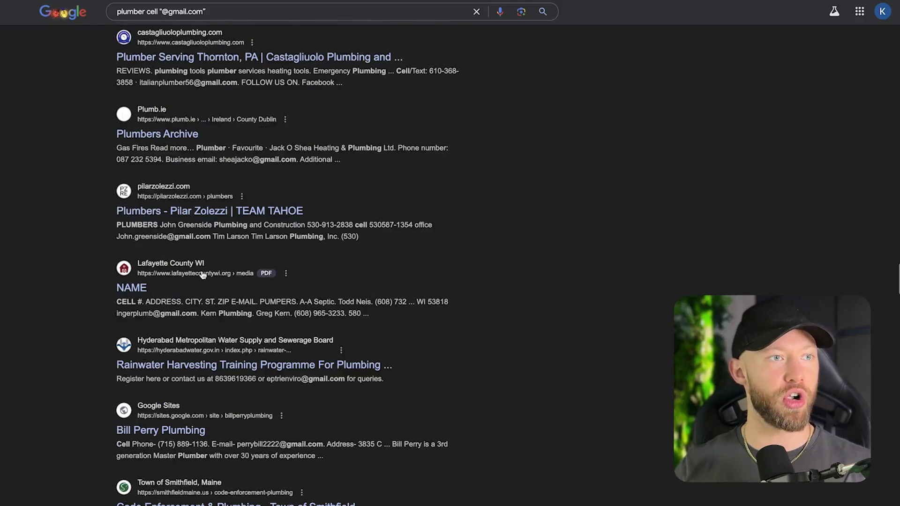
{"action": "scroll", "coordinate": [234, 268], "scroll_direction": "down", "scroll_amount": 5}
{"action": "scroll", "coordinate": [262, 255], "scroll_direction": "down", "scroll_amount": 1}
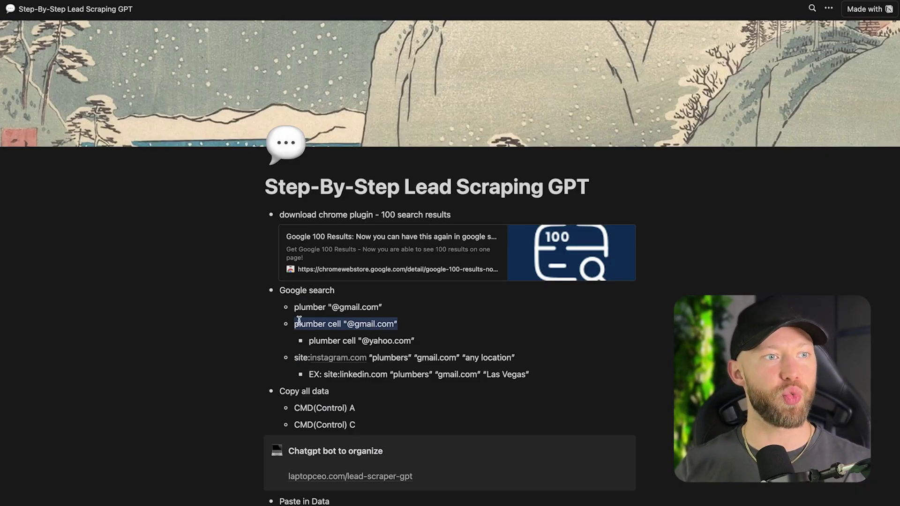
{"action": "left_click", "coordinate": [299, 320]}
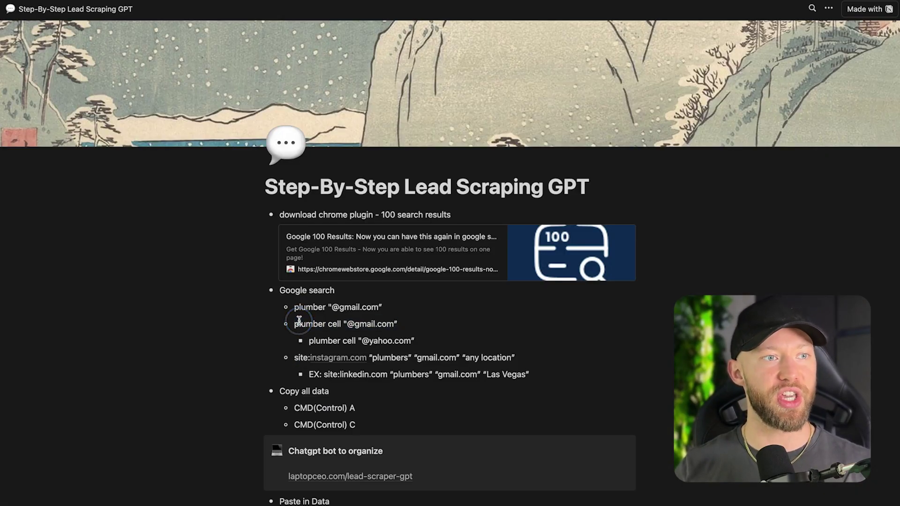
{"action": "left_click", "coordinate": [333, 323]}
{"action": "left_click", "coordinate": [306, 328]}
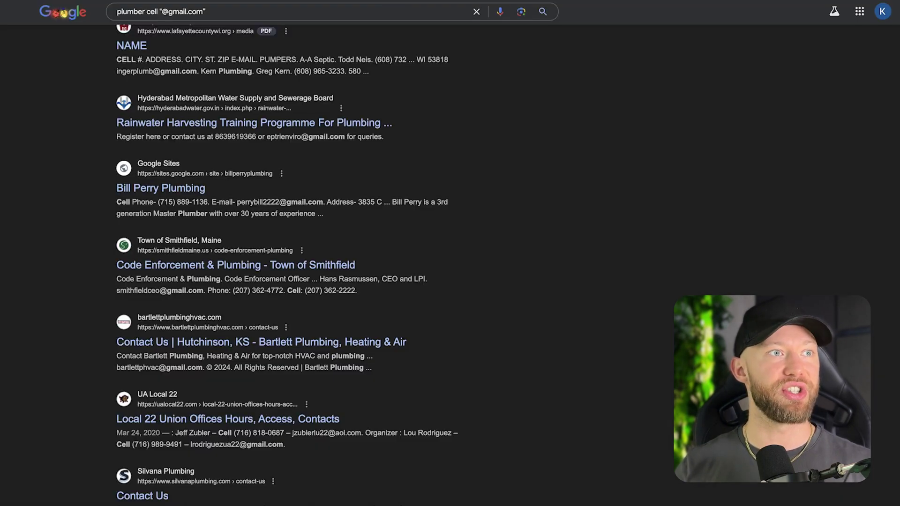
{"action": "left_click", "coordinate": [142, 10]}
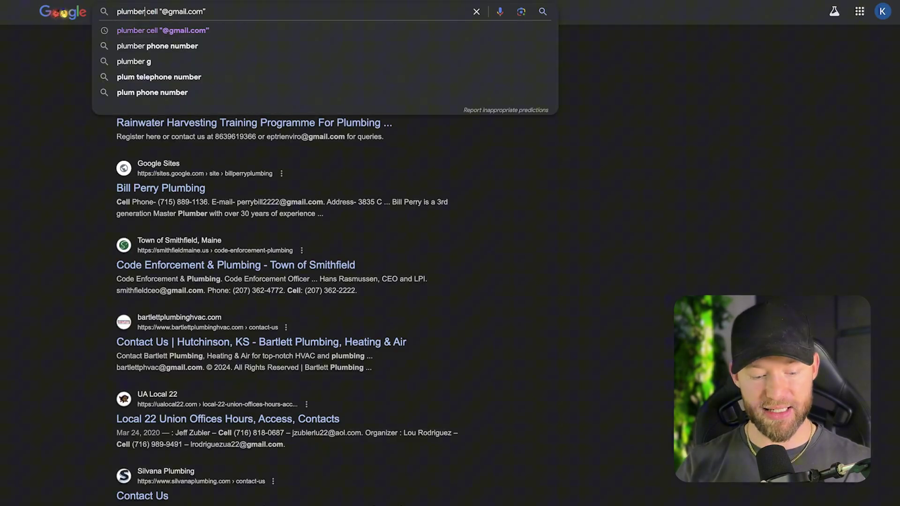
{"action": "type", "text": "s"}
{"action": "key", "text": "Return"}
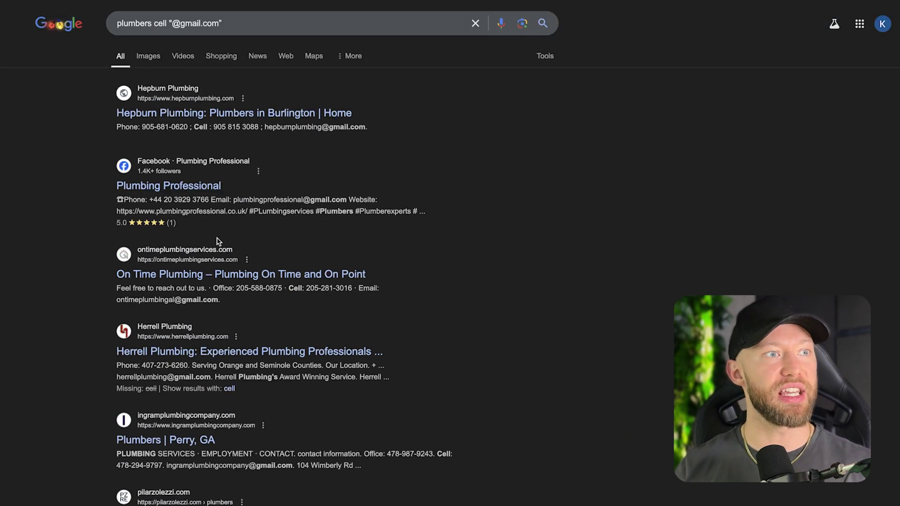
{"action": "double_click", "coordinate": [140, 24]}
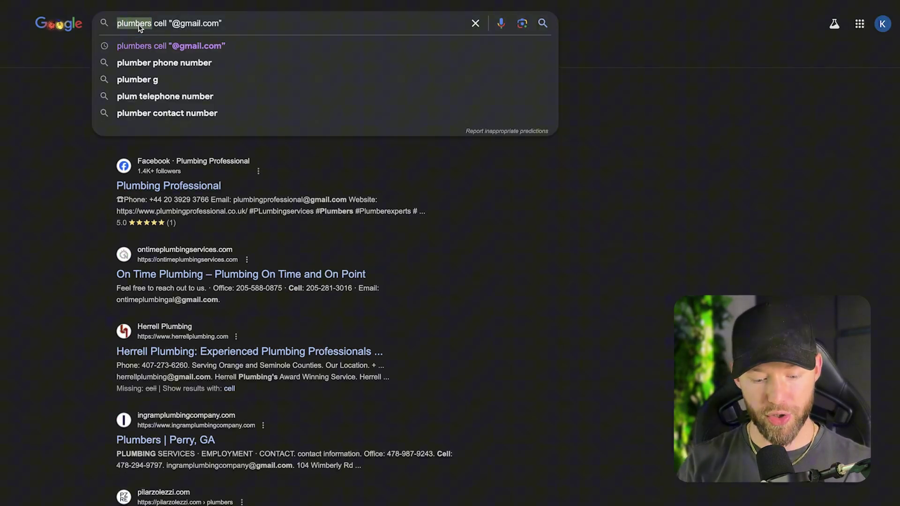
{"action": "type", "text": "plumbing"}
{"action": "key", "text": "Return"}
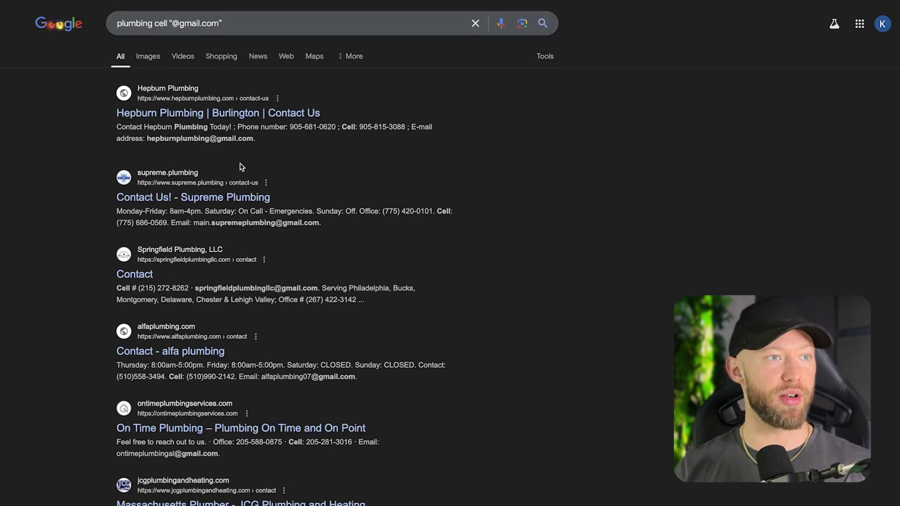
- Scroll the new results and check the Certified Testers 2024 contact details
{"action": "scroll", "coordinate": [432, 213], "scroll_direction": "down", "scroll_amount": 15}
{"action": "scroll", "coordinate": [431, 212], "scroll_direction": "down", "scroll_amount": 3}
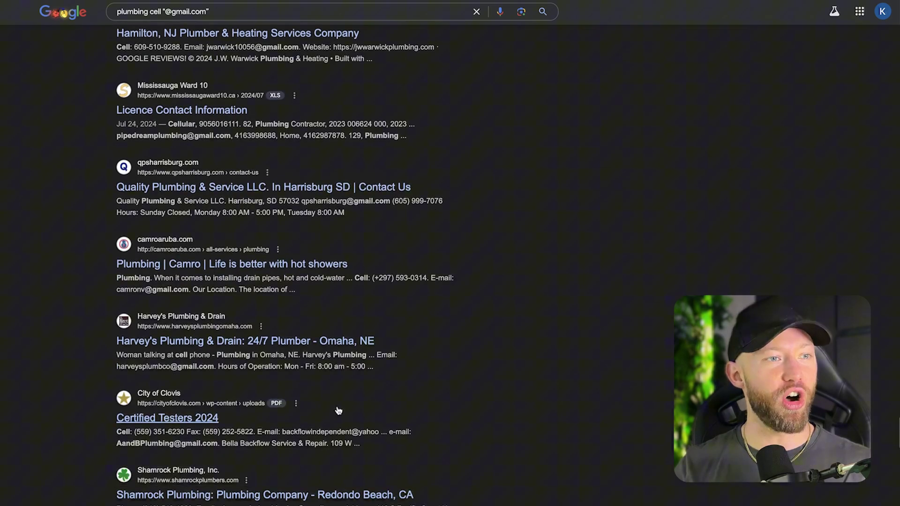
{"action": "scroll", "coordinate": [189, 367], "scroll_direction": "down", "scroll_amount": 1}
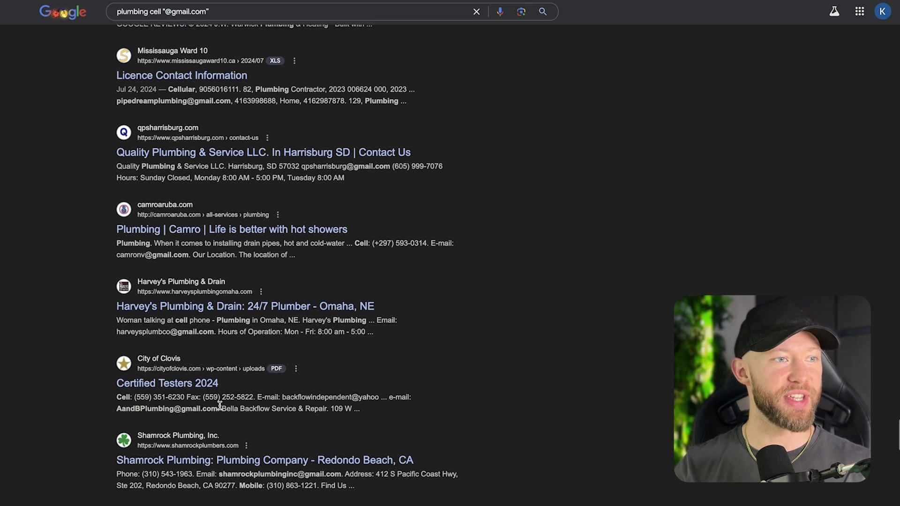
{"action": "left_click_drag", "start_coordinate": [274, 404], "coordinate": [261, 396]}
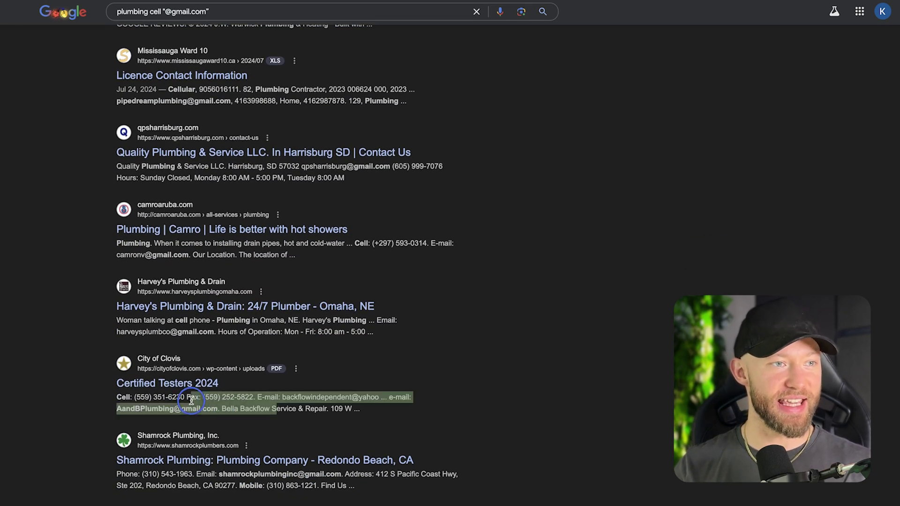
{"action": "left_click", "coordinate": [263, 399]}
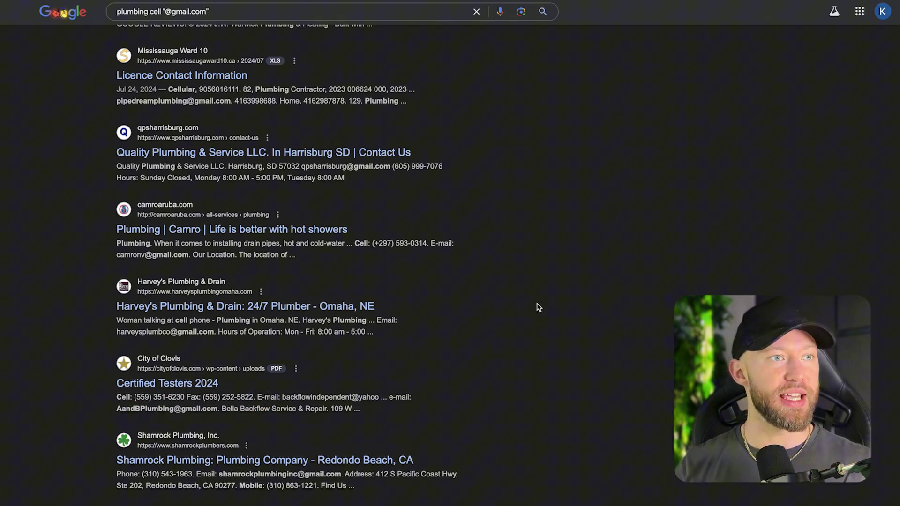
- Select all text on the plumbing results page and scroll to confirm the selection
{"action": "key", "text": "ctrl+a"}
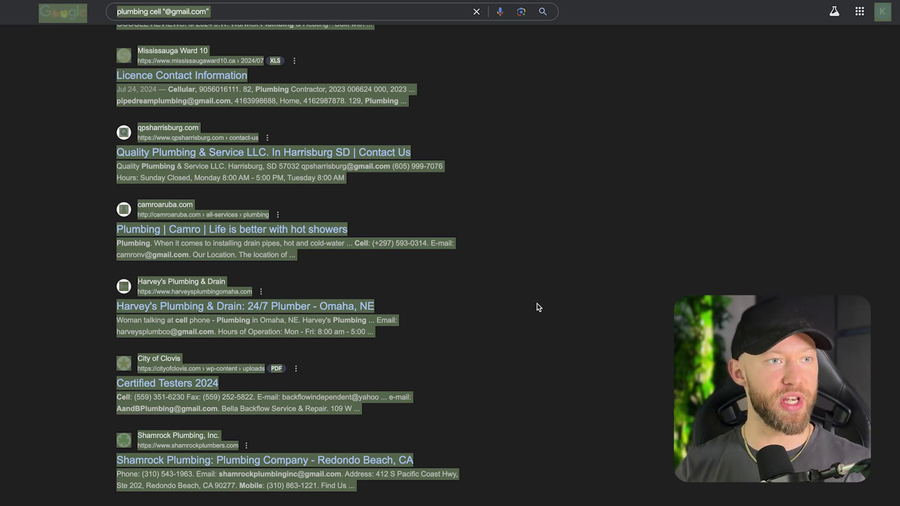
{"action": "scroll", "coordinate": [538, 307], "scroll_direction": "up", "scroll_amount": 10}
{"action": "scroll", "coordinate": [538, 296], "scroll_direction": "up", "scroll_amount": 10}
{"action": "scroll", "coordinate": [539, 287], "scroll_direction": "up", "scroll_amount": 10}
{"action": "scroll", "coordinate": [540, 285], "scroll_direction": "down", "scroll_amount": 1}
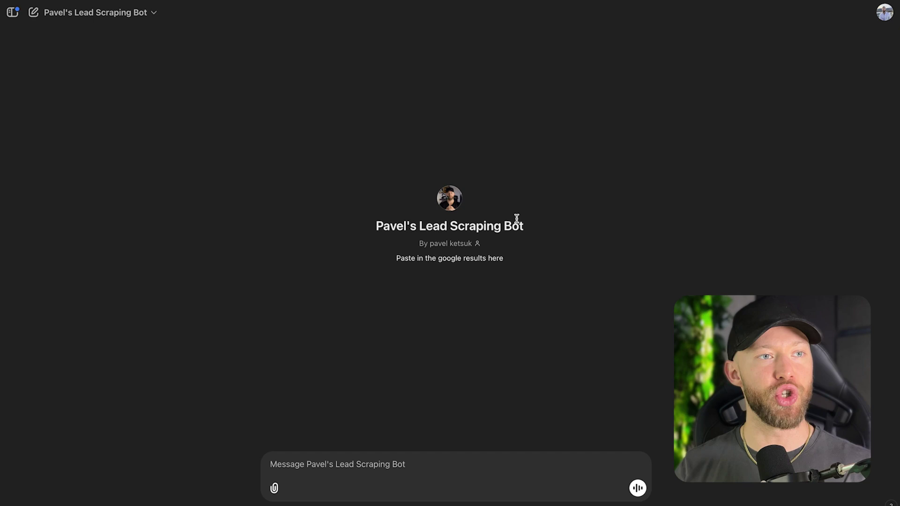
- Paste the copied Google results into Pavel's Lead Scraping Bot and send them
{"action": "left_click_drag", "start_coordinate": [397, 229], "coordinate": [560, 231]}
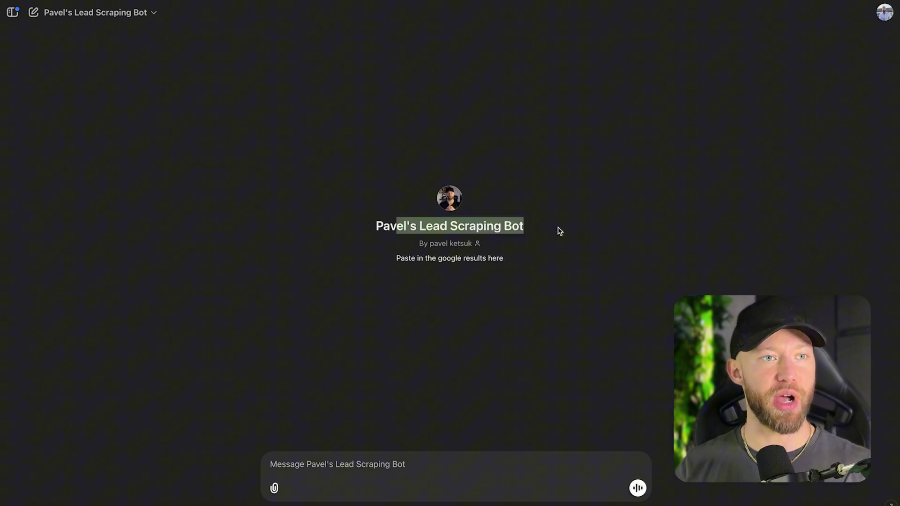
{"action": "left_click", "coordinate": [320, 460]}
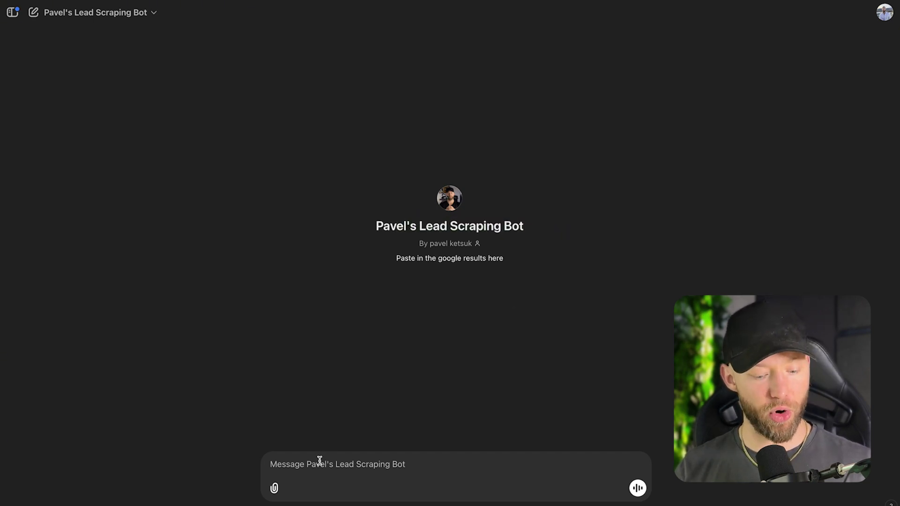
{"action": "key", "text": "ctrl+v"}
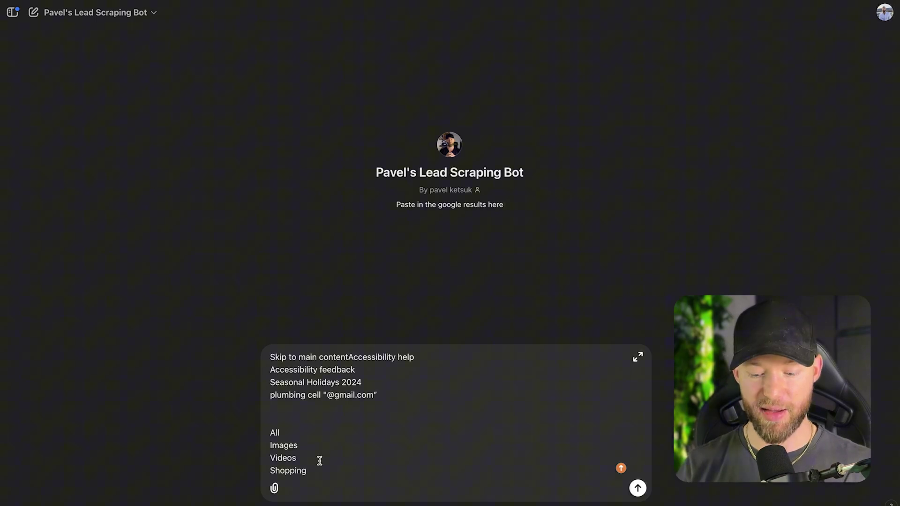
{"action": "left_click", "coordinate": [637, 488]}
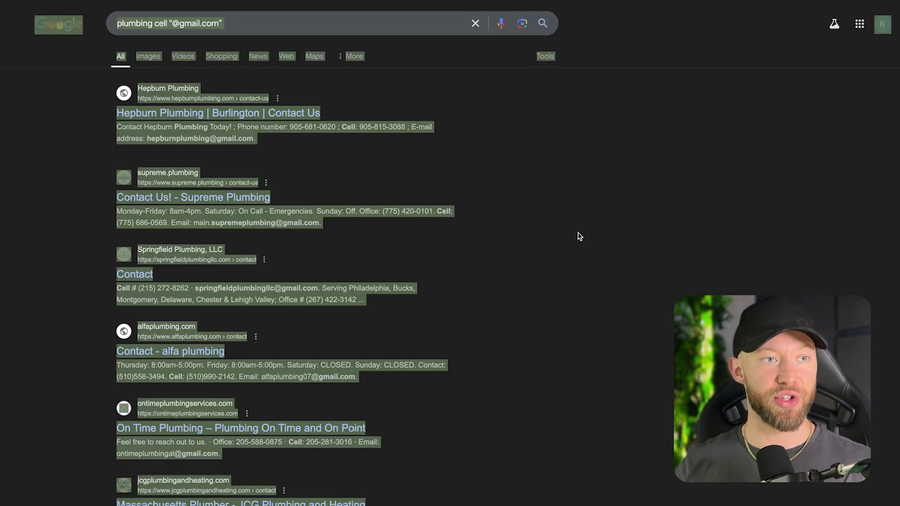
{"action": "left_click", "coordinate": [654, 214]}
{"action": "scroll", "coordinate": [654, 230], "scroll_direction": "down", "scroll_amount": 10}
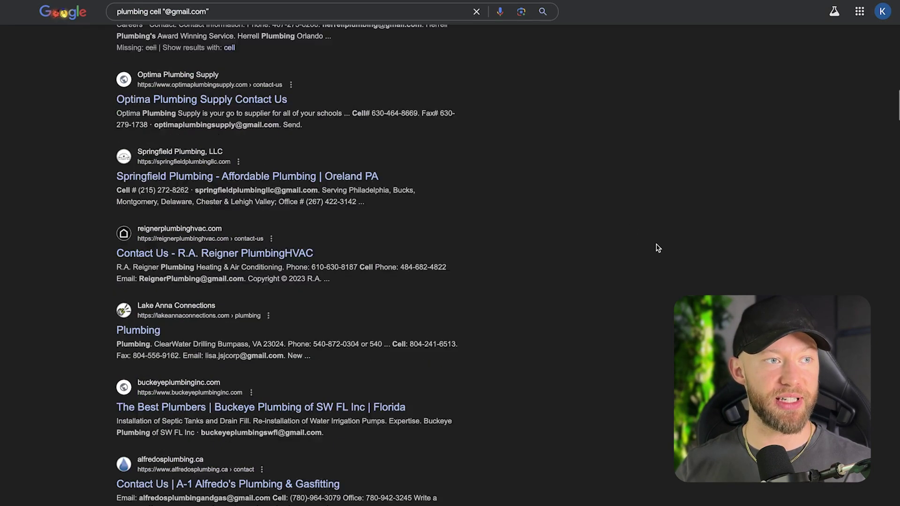
{"action": "scroll", "coordinate": [658, 248], "scroll_direction": "down", "scroll_amount": 10}
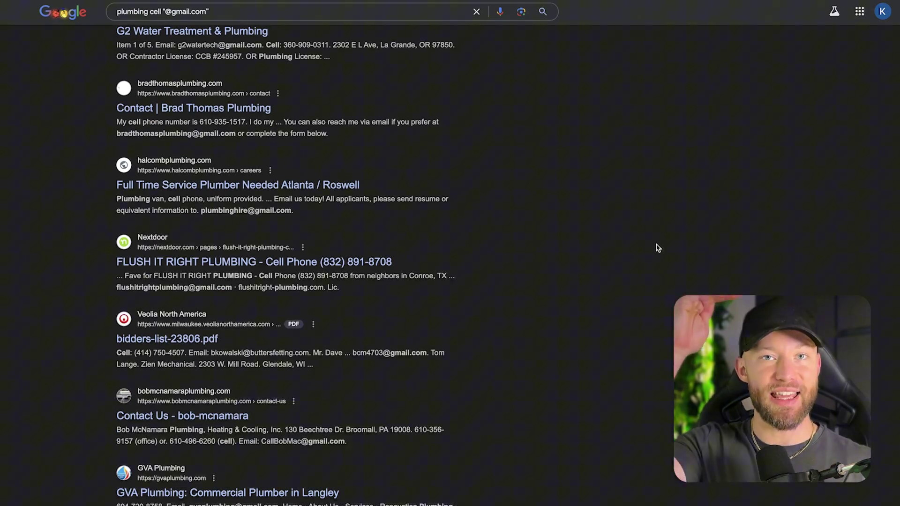
{"action": "scroll", "coordinate": [656, 252], "scroll_direction": "down", "scroll_amount": 10}
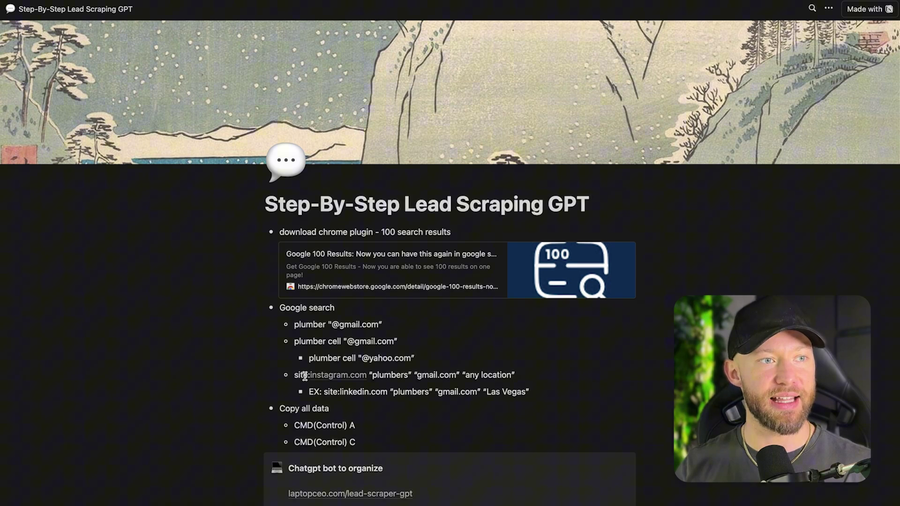
{"action": "triple_click", "coordinate": [303, 376]}
{"action": "left_click", "coordinate": [369, 393]}
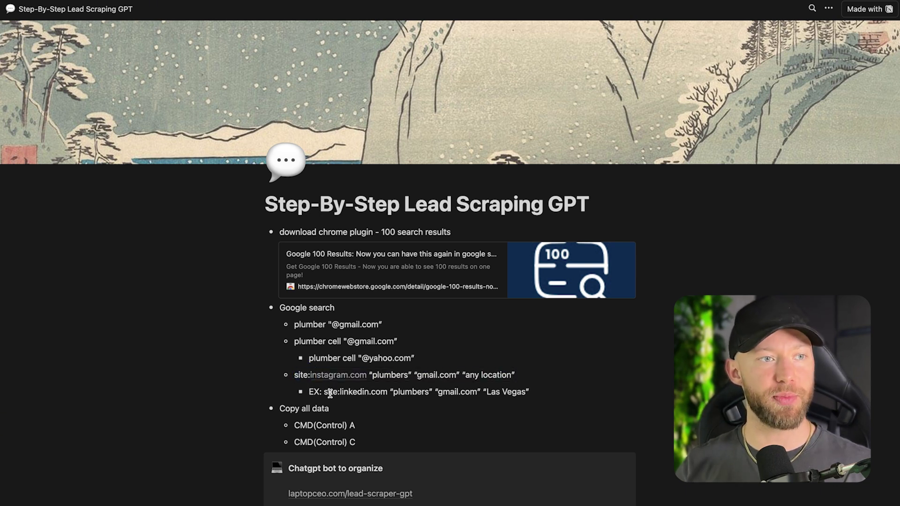
{"action": "double_click", "coordinate": [358, 391]}
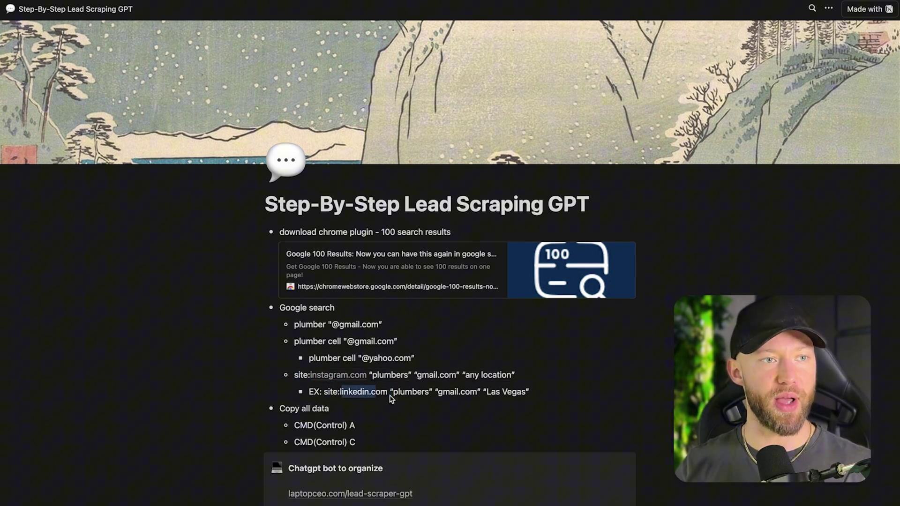
{"action": "left_click", "coordinate": [395, 397]}
{"action": "left_click_drag", "start_coordinate": [397, 393], "coordinate": [530, 393]}
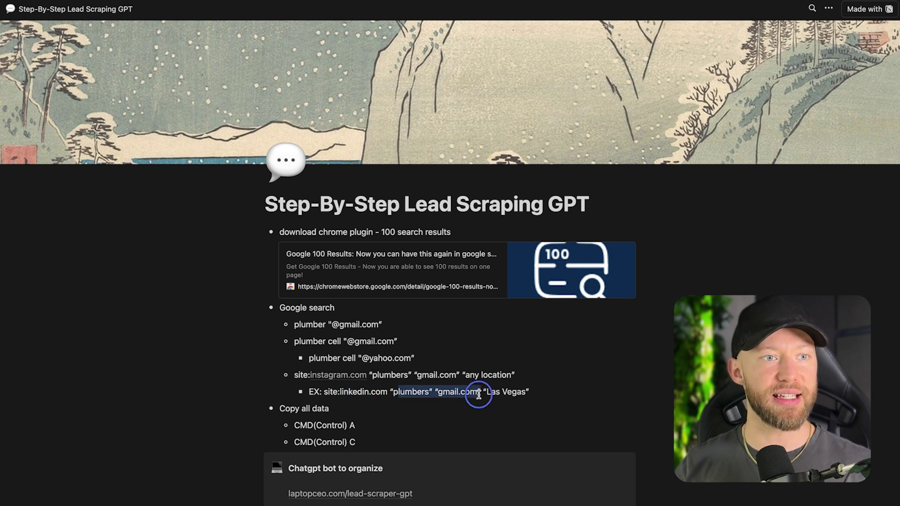
{"action": "left_click", "coordinate": [517, 393]}
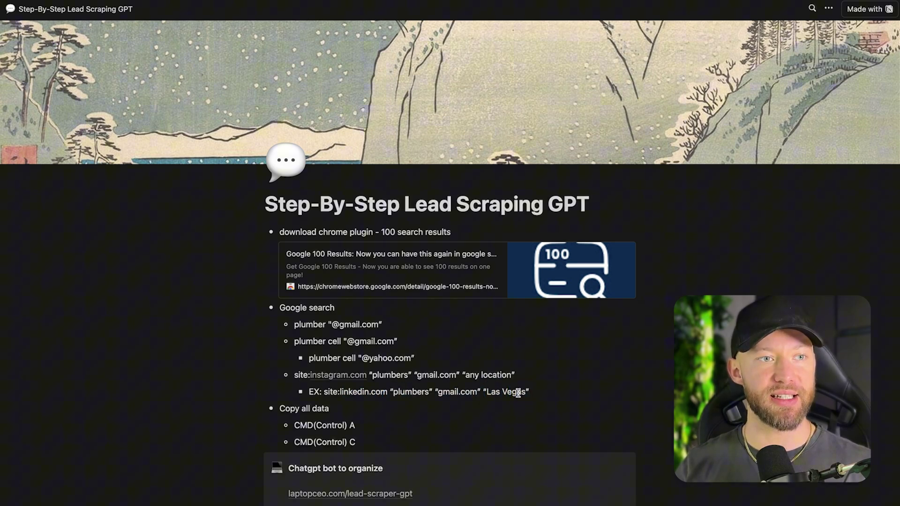
{"action": "double_click", "coordinate": [518, 393]}
{"action": "double_click", "coordinate": [449, 391]}
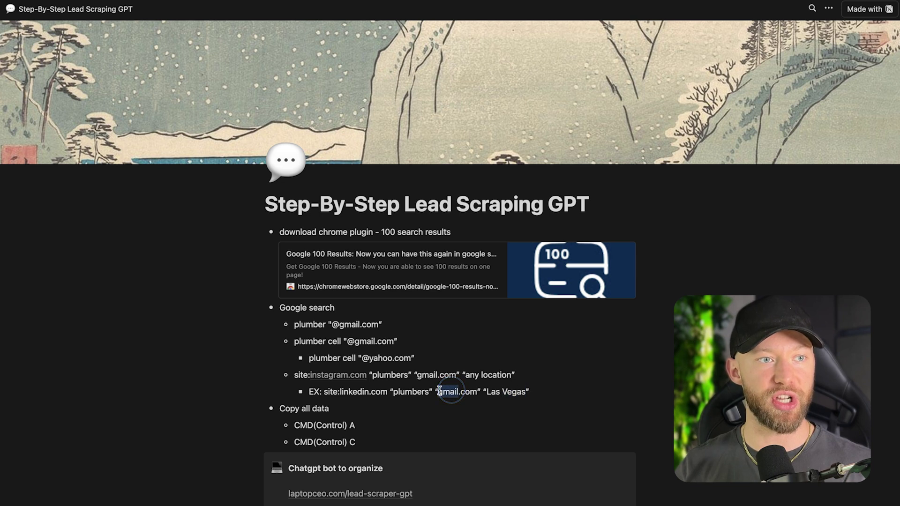
{"action": "left_click", "coordinate": [412, 392]}
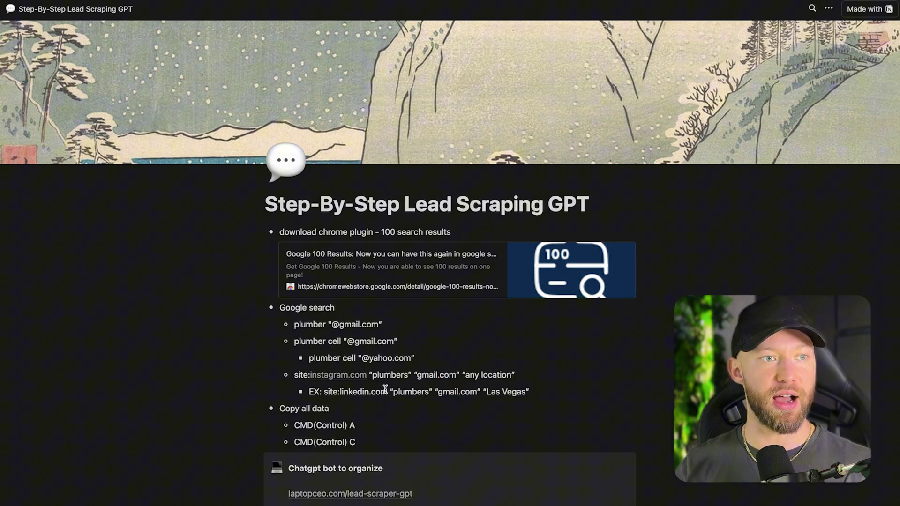
{"action": "left_click_drag", "start_coordinate": [352, 392], "coordinate": [375, 392]}
{"action": "left_click", "coordinate": [428, 393]}
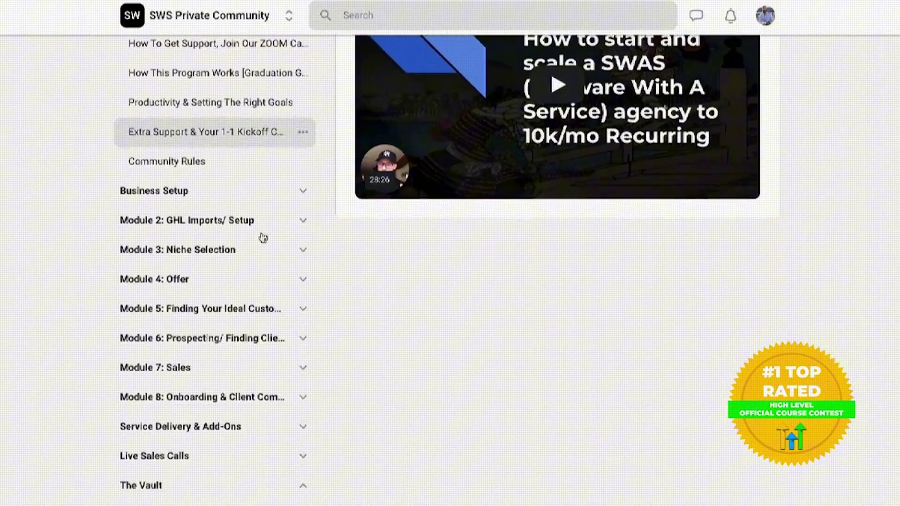
- Expand the Module 6: Prospecting lesson list in the course sidebar
{"action": "left_click", "coordinate": [305, 334]}
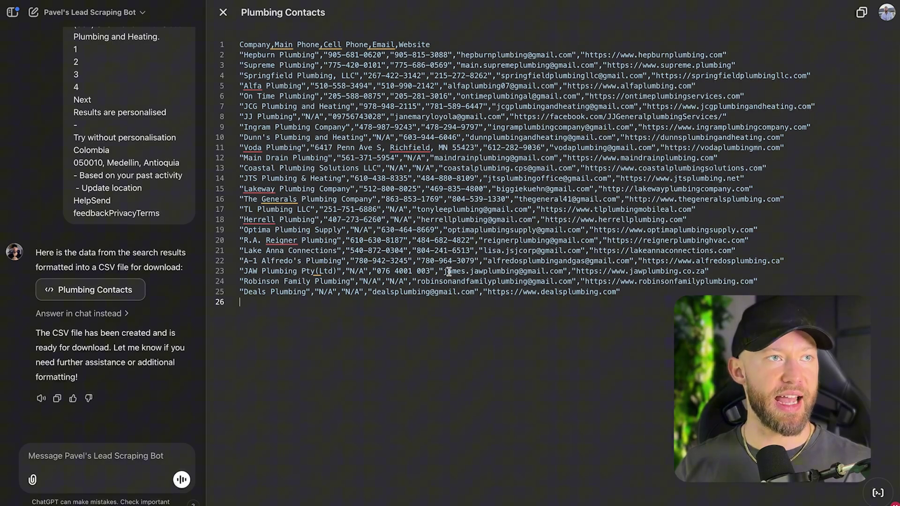
{"action": "left_click", "coordinate": [223, 12]}
{"action": "scroll", "coordinate": [359, 212], "scroll_direction": "down", "scroll_amount": 3}
{"action": "scroll", "coordinate": [361, 213], "scroll_direction": "down", "scroll_amount": 2}
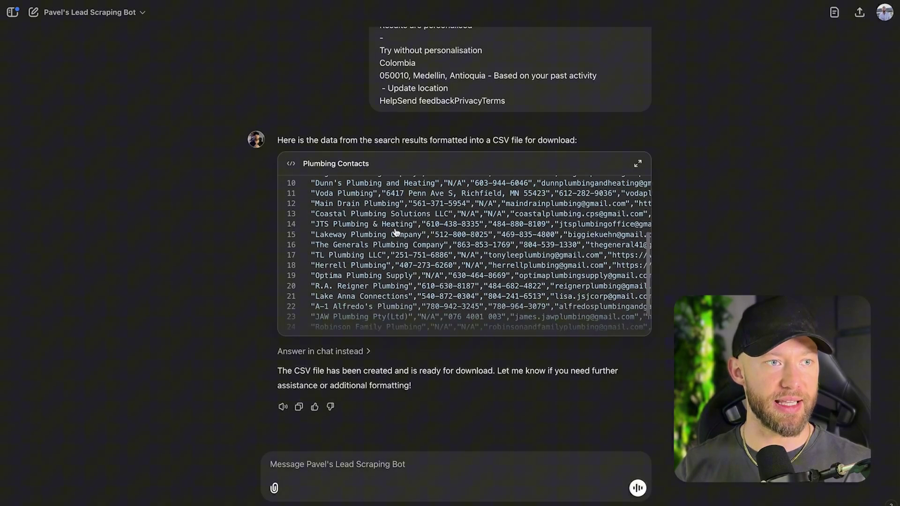
{"action": "scroll", "coordinate": [398, 233], "scroll_direction": "right", "scroll_amount": 1}
{"action": "left_click", "coordinate": [638, 165]}
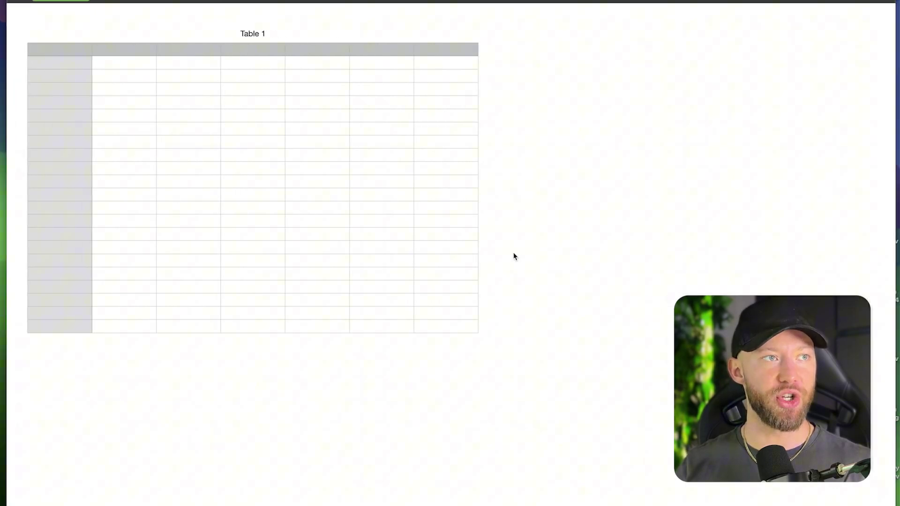
- Paste the plumbing contacts CSV into Table 1 starting at cell A2
{"action": "left_click", "coordinate": [382, 156]}
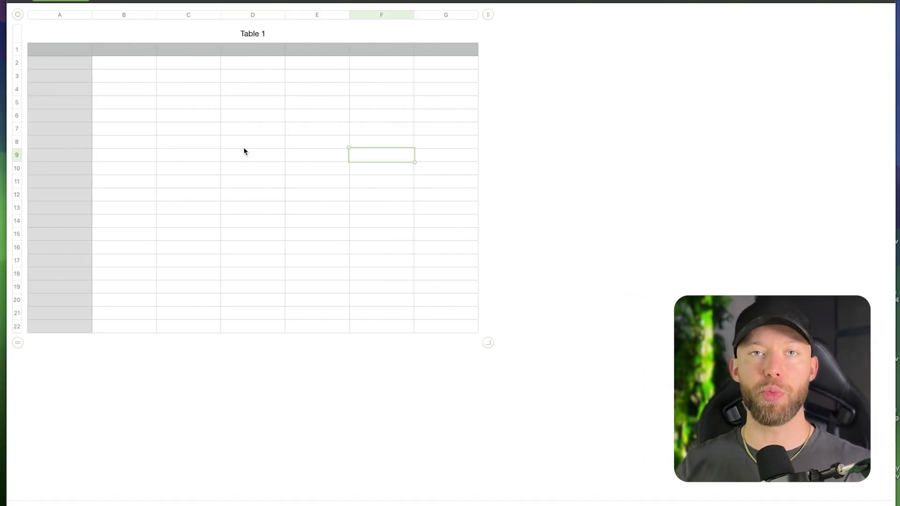
{"action": "left_click", "coordinate": [136, 112]}
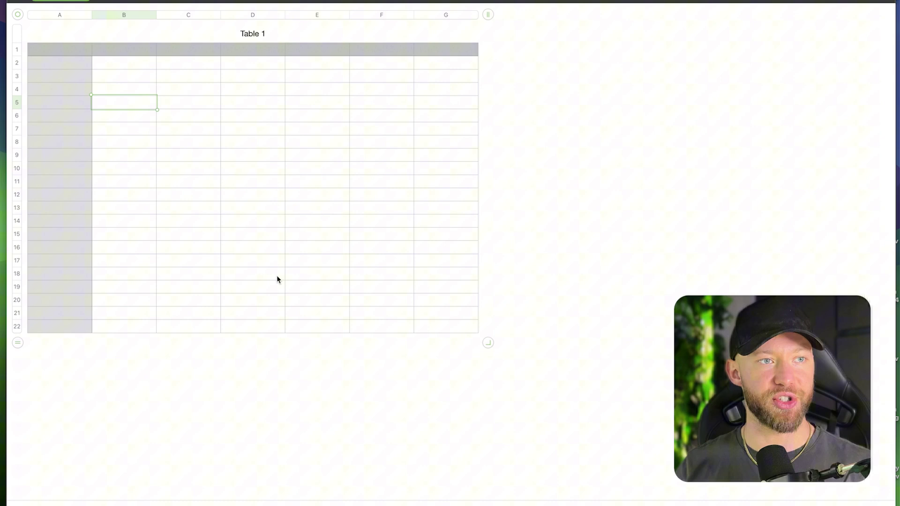
{"action": "left_click", "coordinate": [294, 219]}
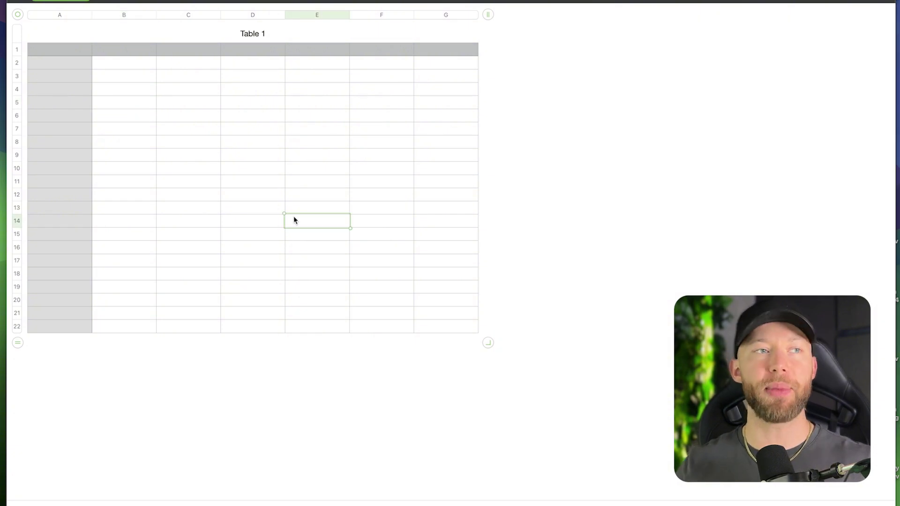
{"action": "double_click", "coordinate": [61, 65]}
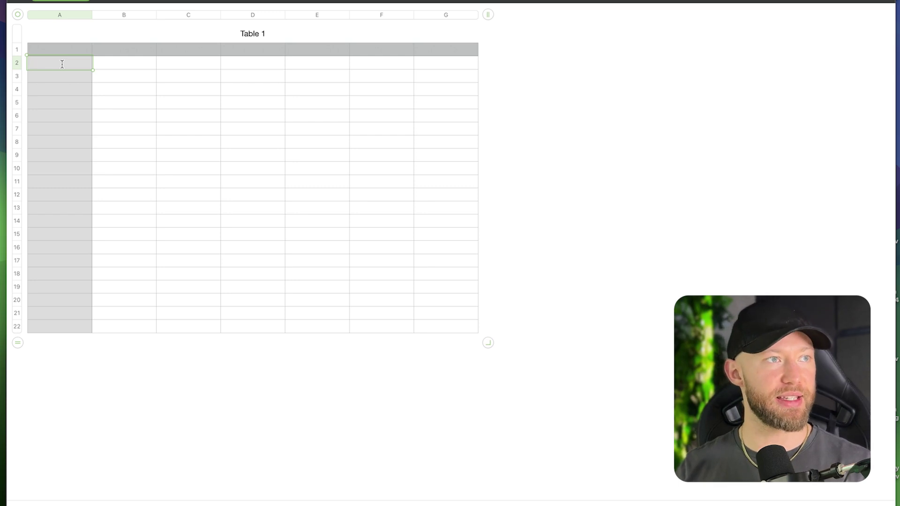
{"action": "key", "text": "super+v"}
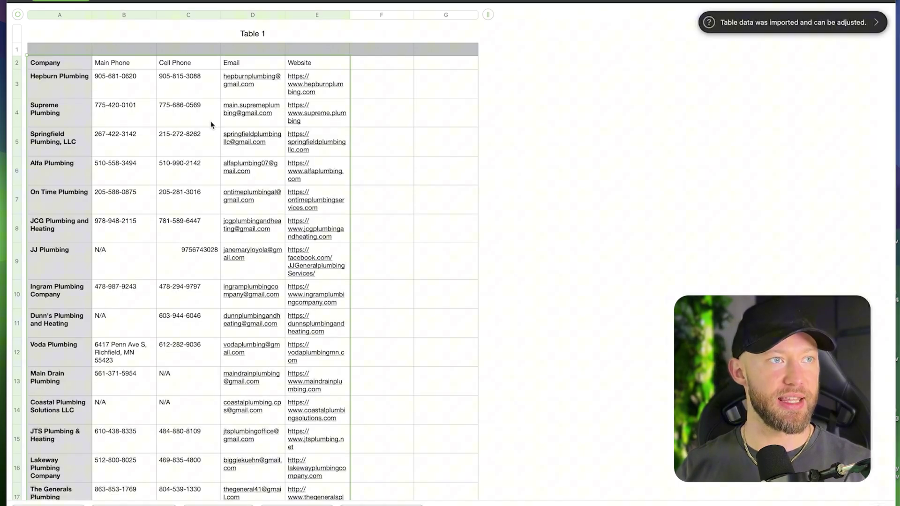
- Check the Main Phone, Cell Phone, Email and Website columns and scroll the imported rows
{"action": "left_click", "coordinate": [62, 64]}
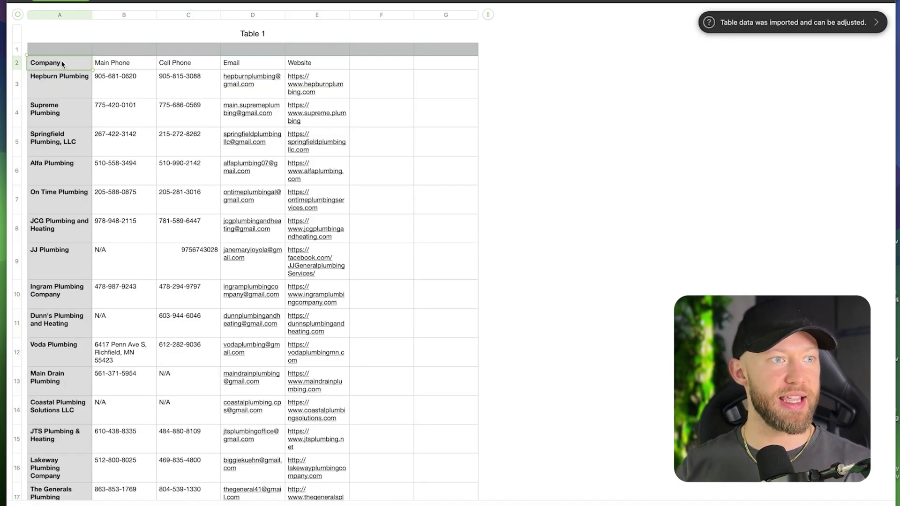
{"action": "left_click", "coordinate": [134, 58]}
{"action": "left_click", "coordinate": [194, 68]}
{"action": "left_click", "coordinate": [235, 64]}
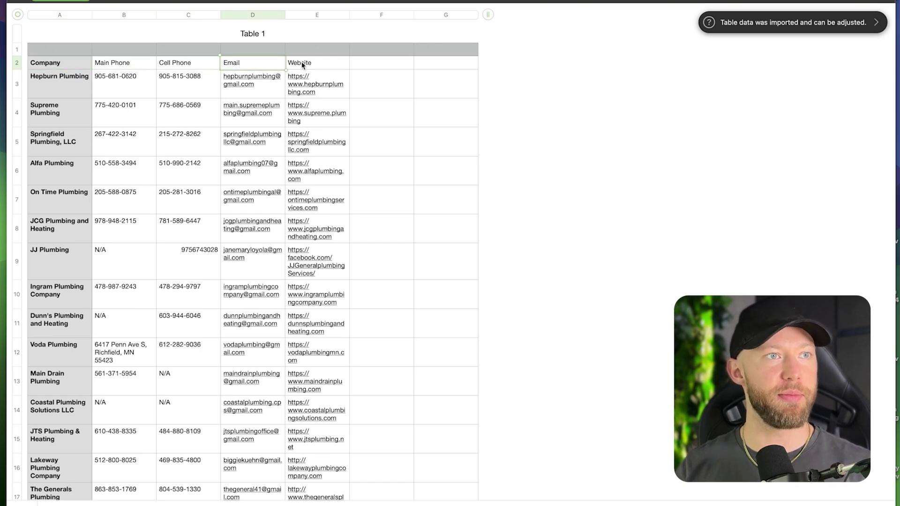
{"action": "left_click", "coordinate": [309, 61]}
{"action": "scroll", "coordinate": [314, 180], "scroll_direction": "down", "scroll_amount": 3}
{"action": "scroll", "coordinate": [309, 218], "scroll_direction": "down", "scroll_amount": 10}
{"action": "scroll", "coordinate": [309, 218], "scroll_direction": "up", "scroll_amount": 1}
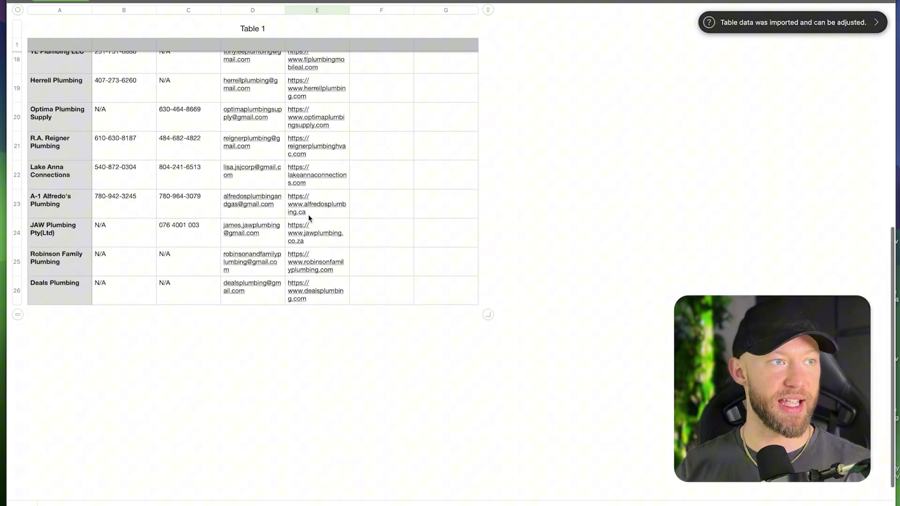
{"action": "scroll", "coordinate": [309, 218], "scroll_direction": "up", "scroll_amount": 2}
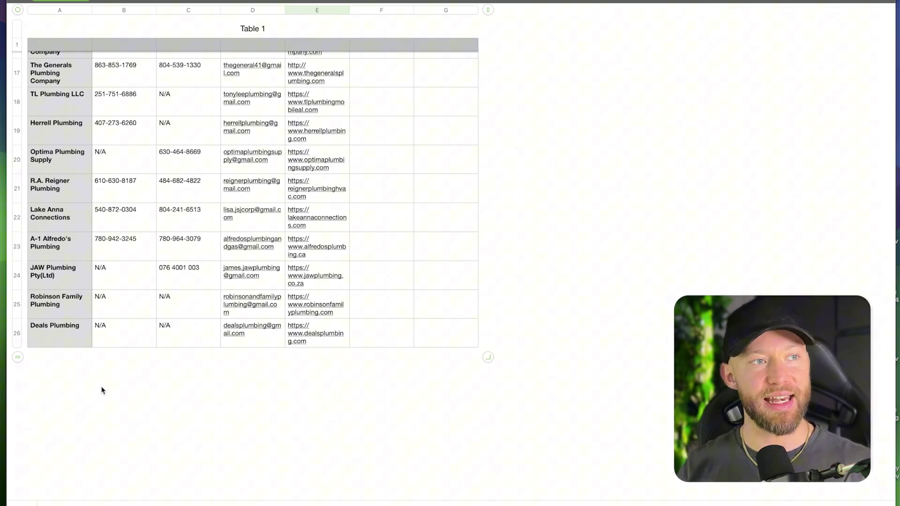
{"action": "scroll", "coordinate": [100, 389], "scroll_direction": "up", "scroll_amount": 10}
{"action": "scroll", "coordinate": [112, 330], "scroll_direction": "up", "scroll_amount": 3}
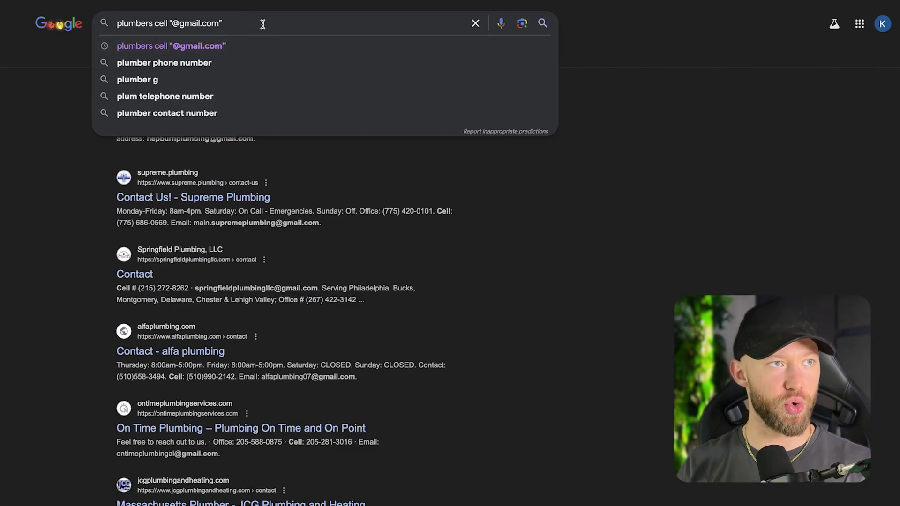
{"action": "key", "text": "Return"}
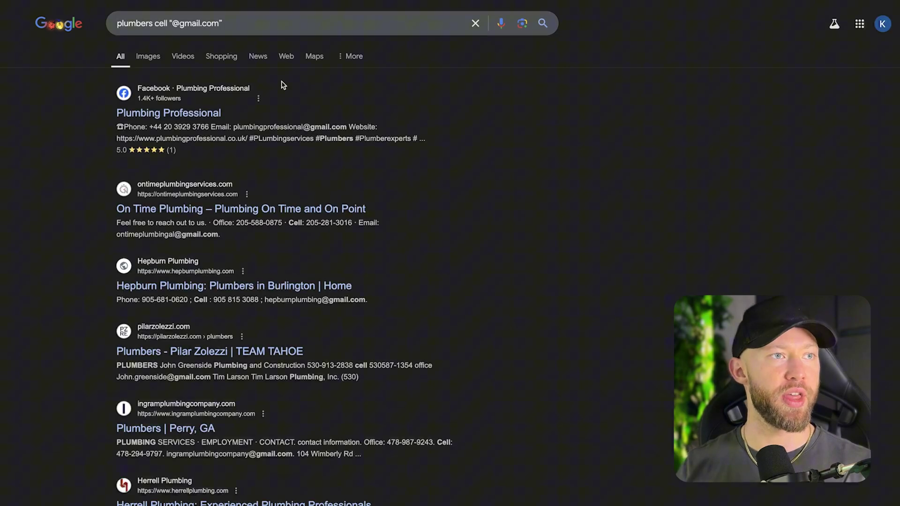
{"action": "key", "text": "ctrl+a"}
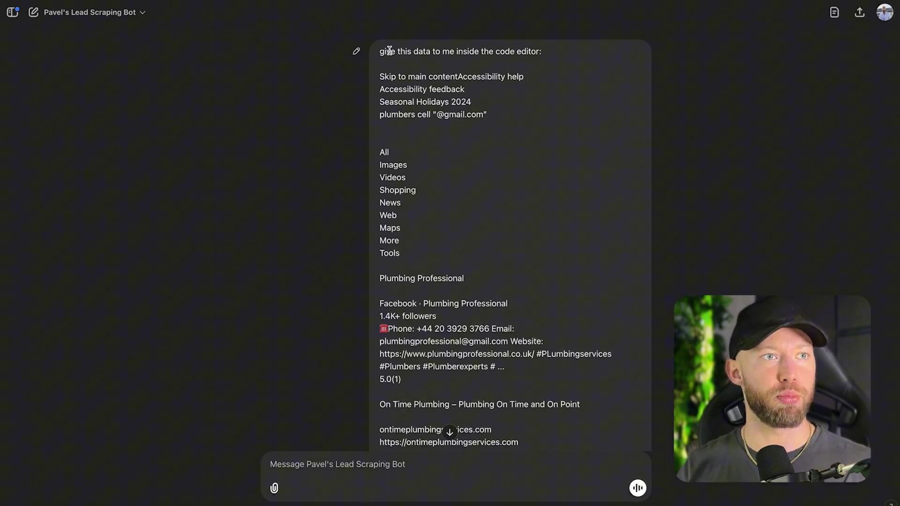
- Open the 30-business Plumbers Contact List CSV in the full editor and select all its data
{"action": "left_click_drag", "start_coordinate": [384, 49], "coordinate": [535, 47]}
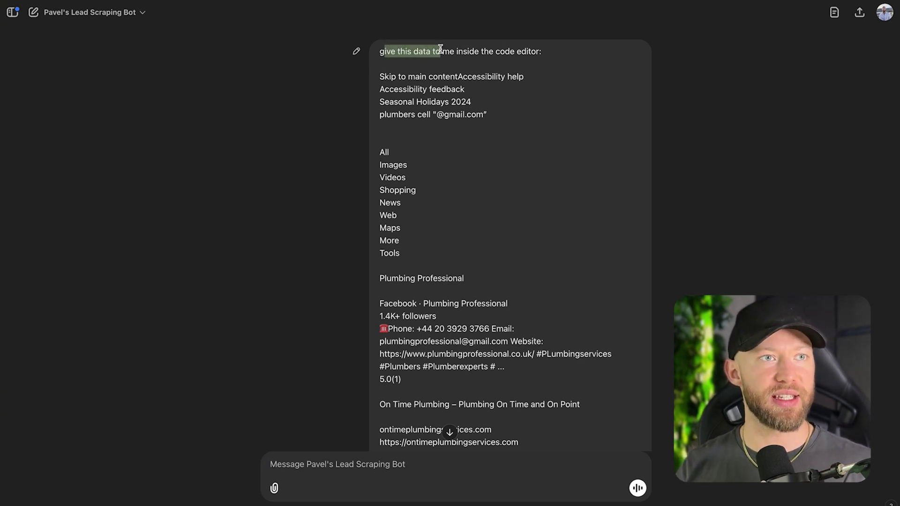
{"action": "left_click", "coordinate": [521, 48]}
{"action": "scroll", "coordinate": [468, 168], "scroll_direction": "down", "scroll_amount": 10}
{"action": "scroll", "coordinate": [468, 282], "scroll_direction": "down", "scroll_amount": 10}
{"action": "scroll", "coordinate": [500, 221], "scroll_direction": "down", "scroll_amount": 10}
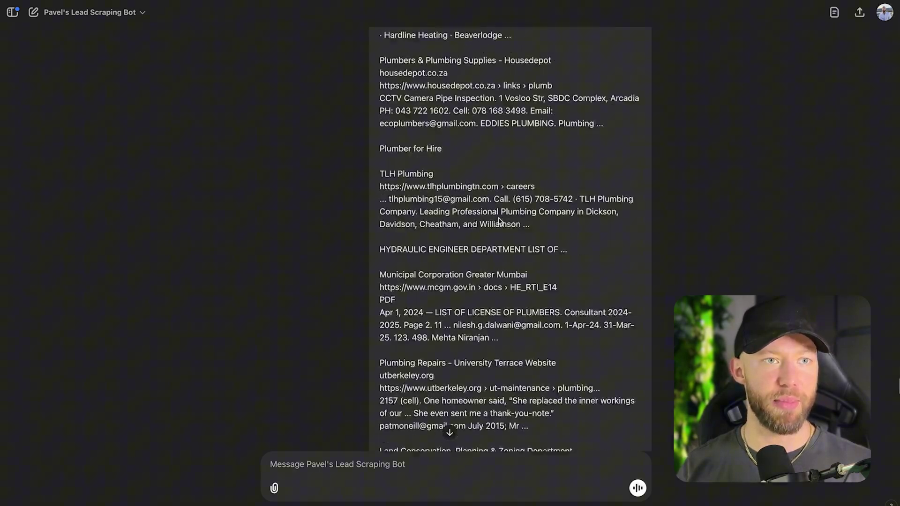
{"action": "scroll", "coordinate": [500, 222], "scroll_direction": "down", "scroll_amount": 10}
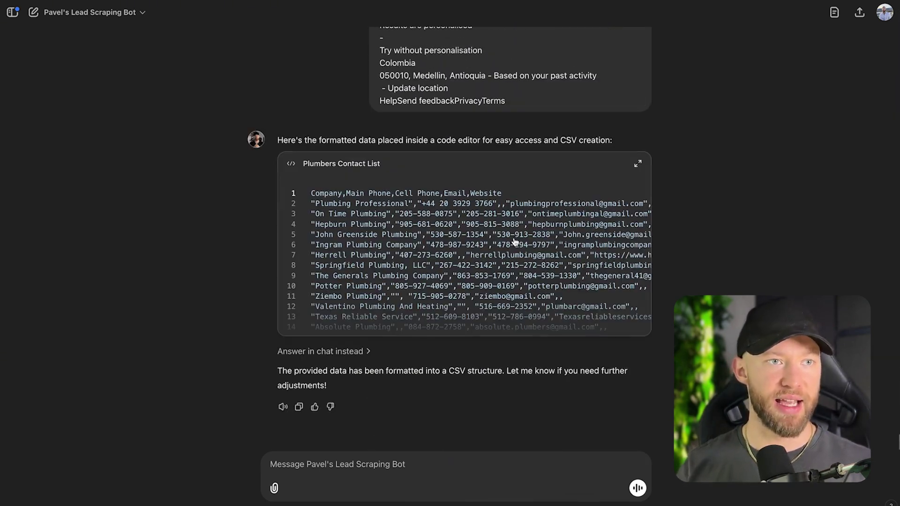
{"action": "left_click", "coordinate": [481, 245]}
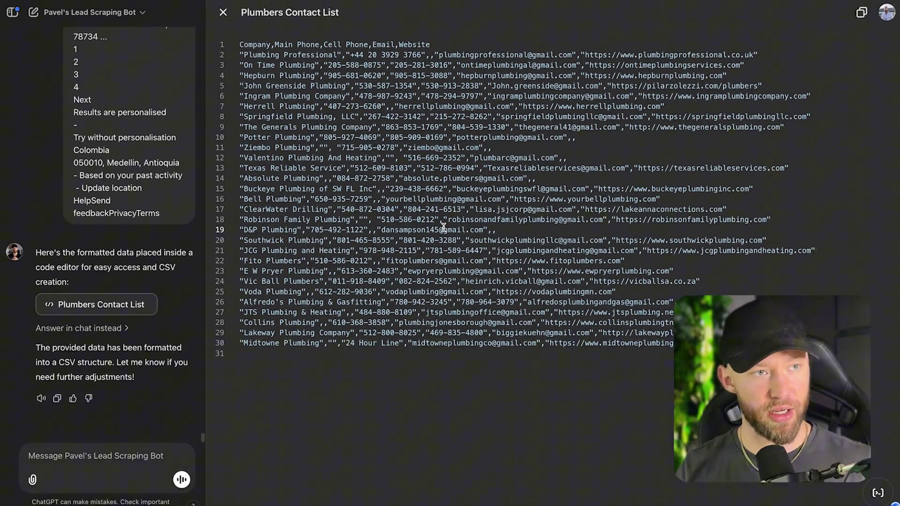
{"action": "key", "text": "ctrl+a"}
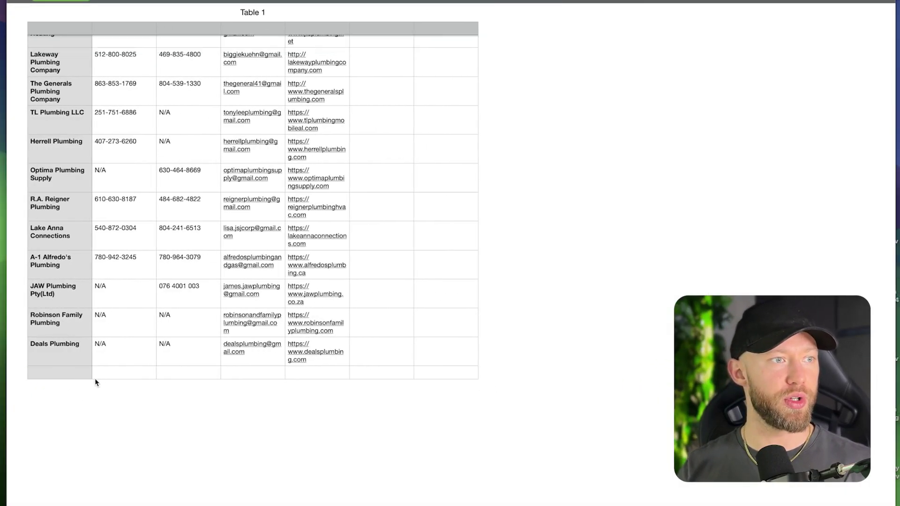
- Paste the second plumbers contact list into Table 1 at cell A27
{"action": "left_click", "coordinate": [55, 374]}
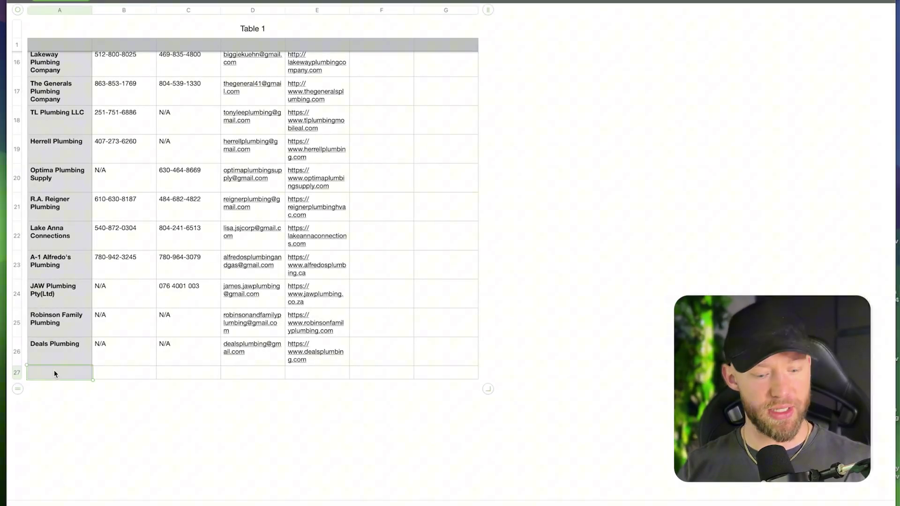
{"action": "key", "text": "super+v"}
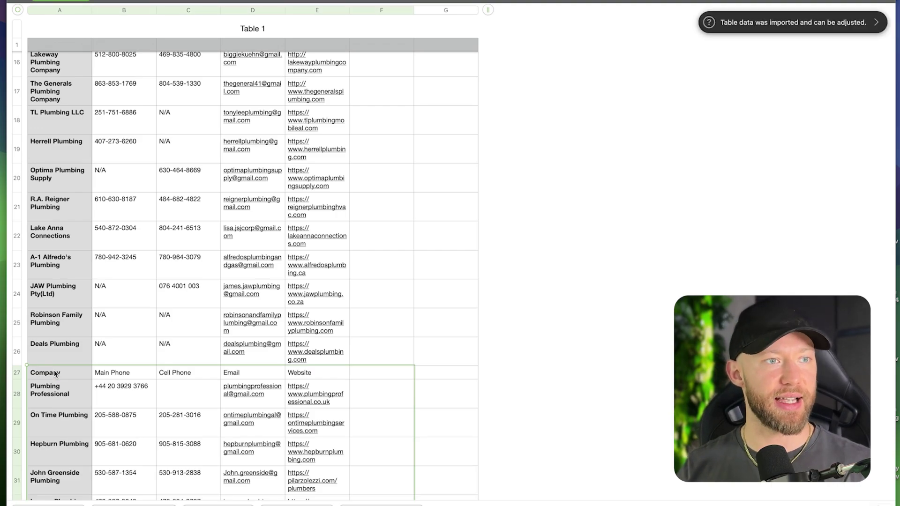
{"action": "scroll", "coordinate": [160, 357], "scroll_direction": "down", "scroll_amount": 3}
{"action": "scroll", "coordinate": [162, 353], "scroll_direction": "up", "scroll_amount": 10}
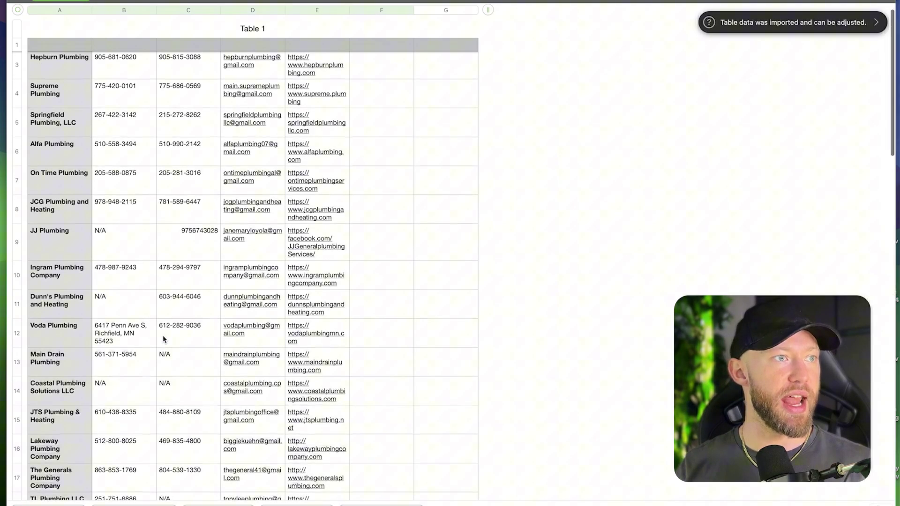
{"action": "scroll", "coordinate": [179, 180], "scroll_direction": "down", "scroll_amount": 10}
{"action": "scroll", "coordinate": [140, 235], "scroll_direction": "down", "scroll_amount": 10}
- Review the appended rows, including Midtowne Plumbing's blank main phone
{"action": "left_click", "coordinate": [122, 278]}
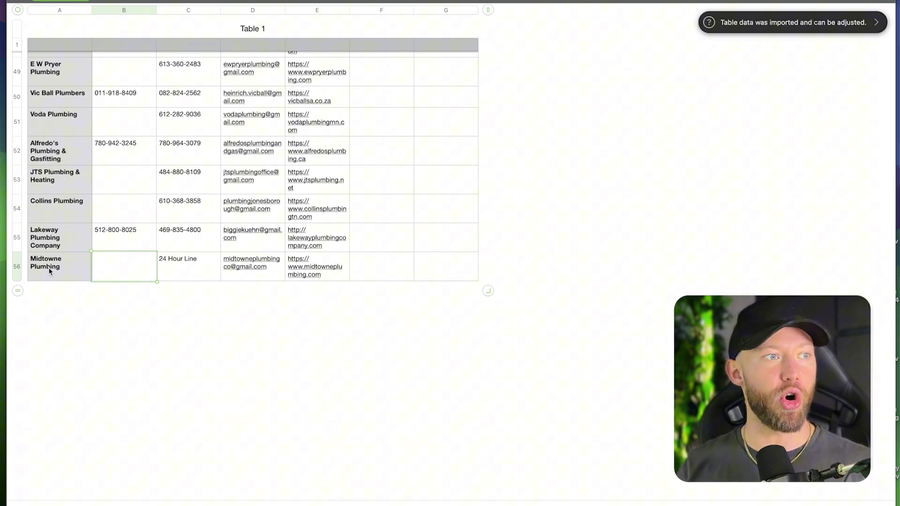
{"action": "left_click", "coordinate": [457, 258]}
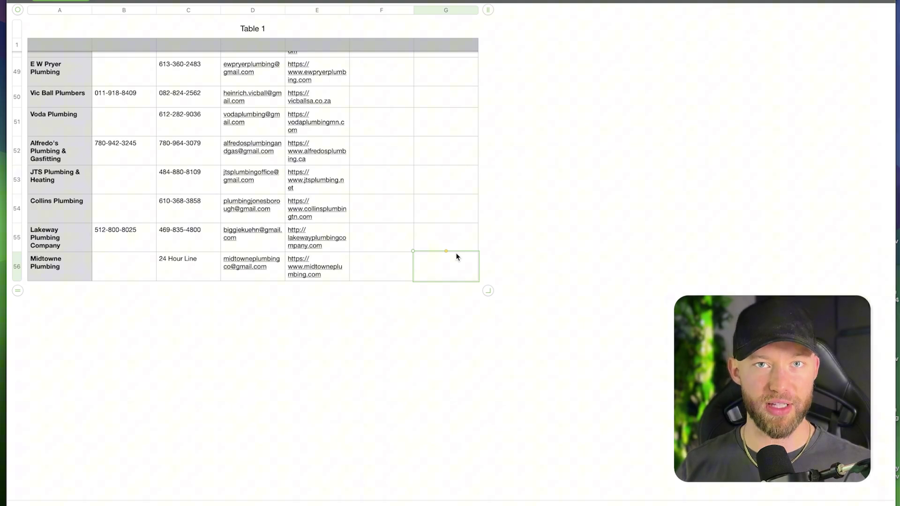
{"action": "scroll", "coordinate": [172, 263], "scroll_direction": "up", "scroll_amount": 10}
{"action": "scroll", "coordinate": [173, 263], "scroll_direction": "up", "scroll_amount": 10}
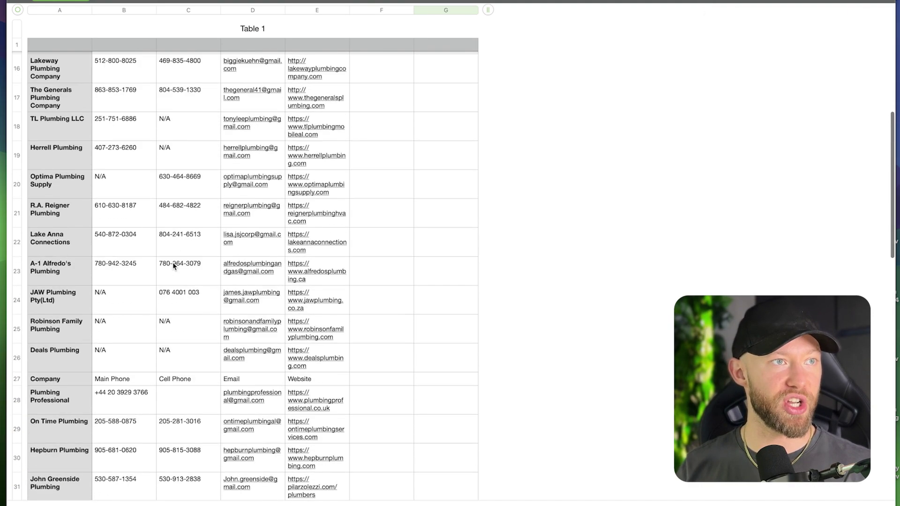
{"action": "scroll", "coordinate": [172, 262], "scroll_direction": "up", "scroll_amount": 10}
{"action": "scroll", "coordinate": [172, 263], "scroll_direction": "up", "scroll_amount": 2}
{"action": "scroll", "coordinate": [173, 187], "scroll_direction": "down", "scroll_amount": 10}
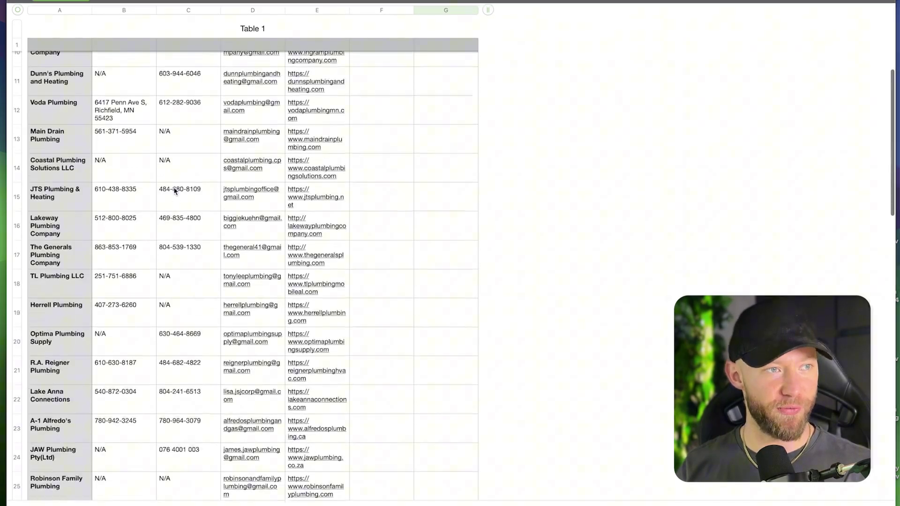
{"action": "scroll", "coordinate": [173, 188], "scroll_direction": "down", "scroll_amount": 1}
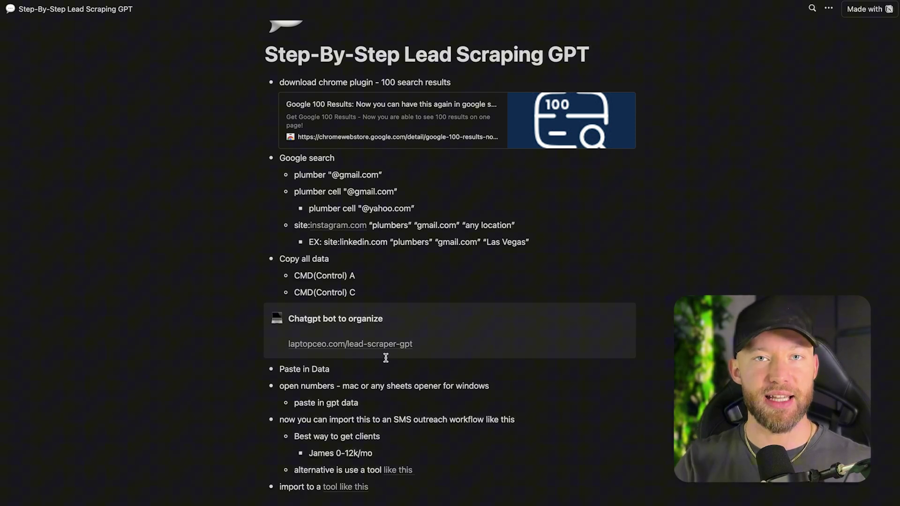
{"action": "left_click_drag", "start_coordinate": [371, 420], "coordinate": [516, 419]}
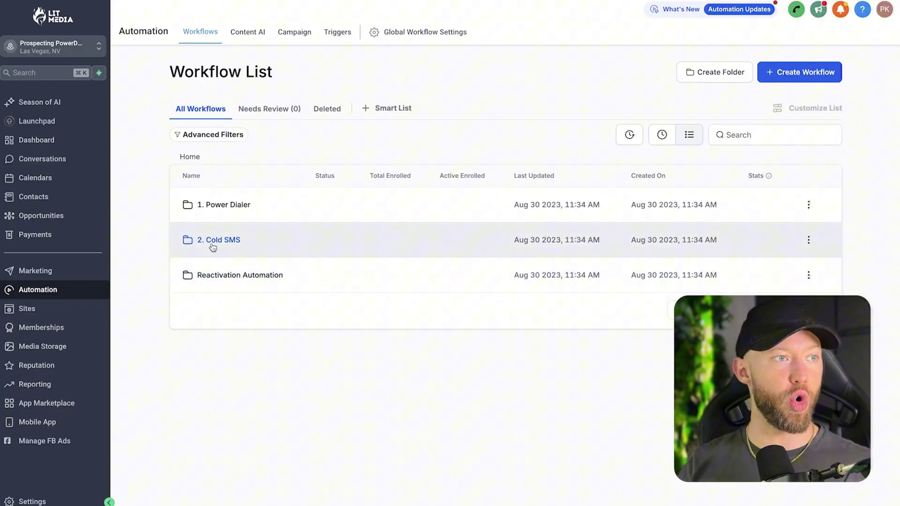
- Open the Cold SMS w VM | Phase 1 workflow from the 2. Cold SMS folder
{"action": "left_click", "coordinate": [226, 241]}
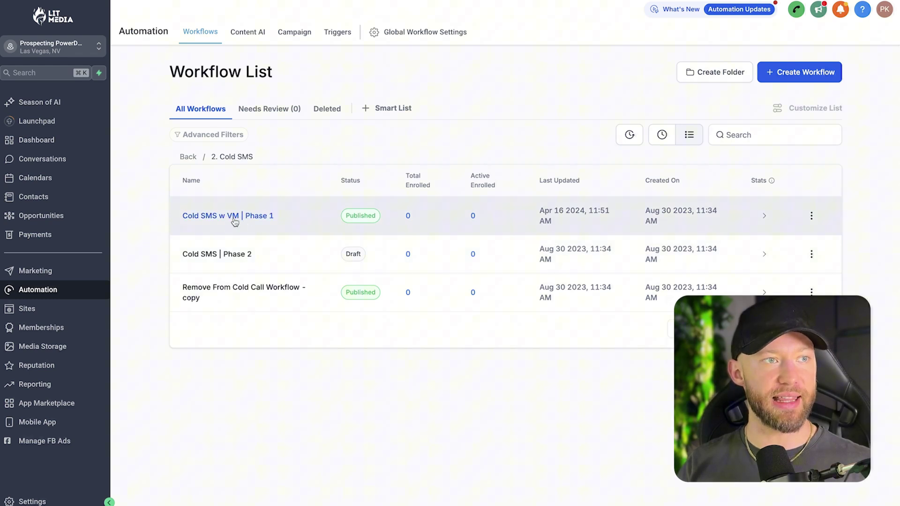
{"action": "left_click", "coordinate": [237, 216]}
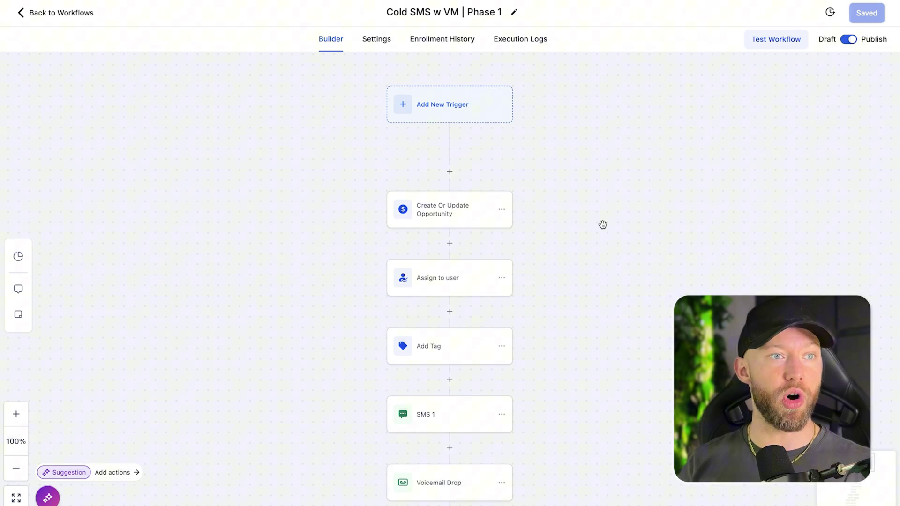
{"action": "key", "text": "ctrl+Right"}
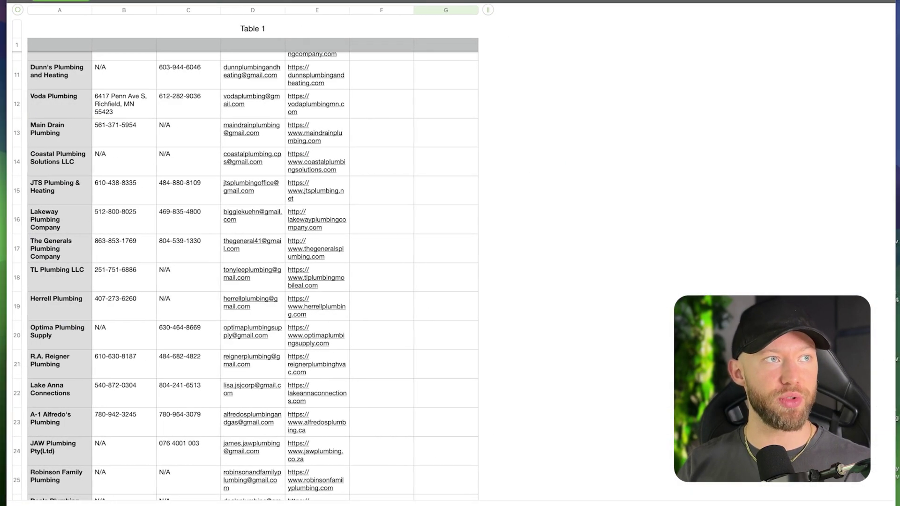
{"action": "key", "text": "ctrl+Left"}
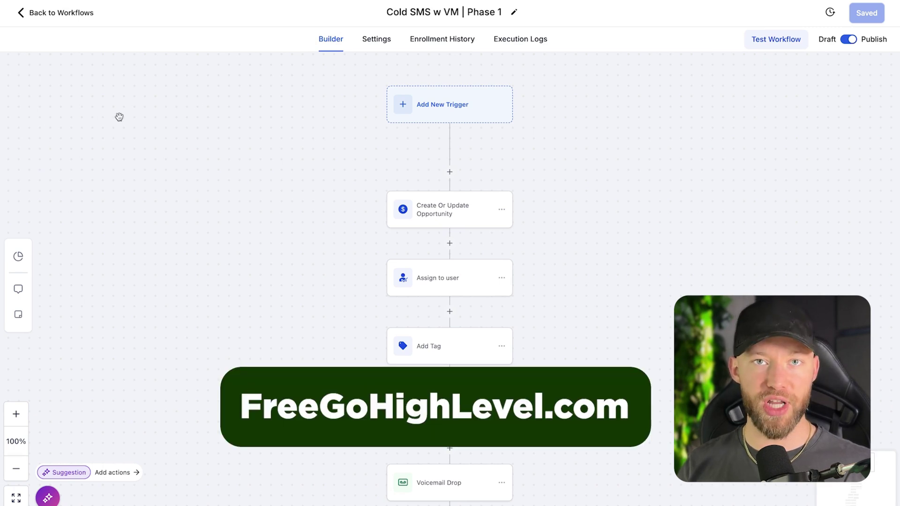
- Scroll down the Cold SMS w VM | Phase 1 canvas and zoom out to review its steps
{"action": "scroll", "coordinate": [338, 212], "scroll_direction": "down", "scroll_amount": 2}
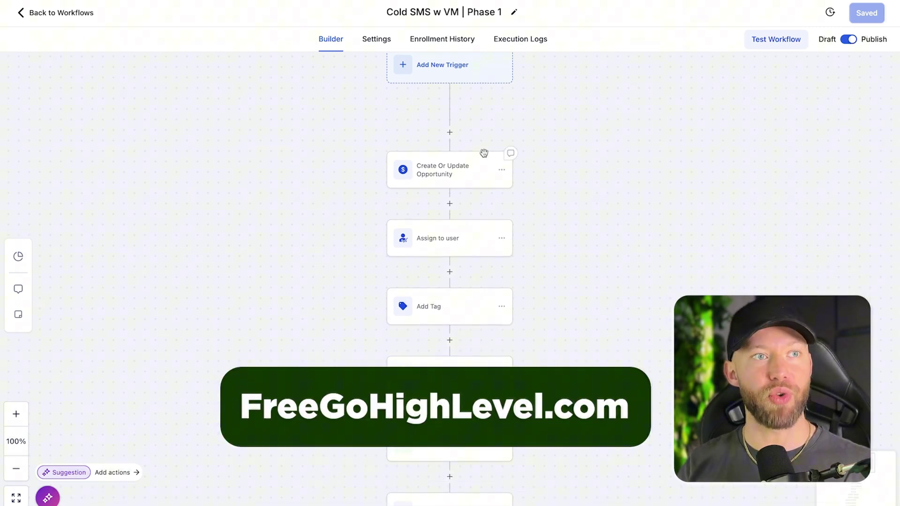
{"action": "scroll", "coordinate": [482, 153], "scroll_direction": "up", "scroll_amount": 1}
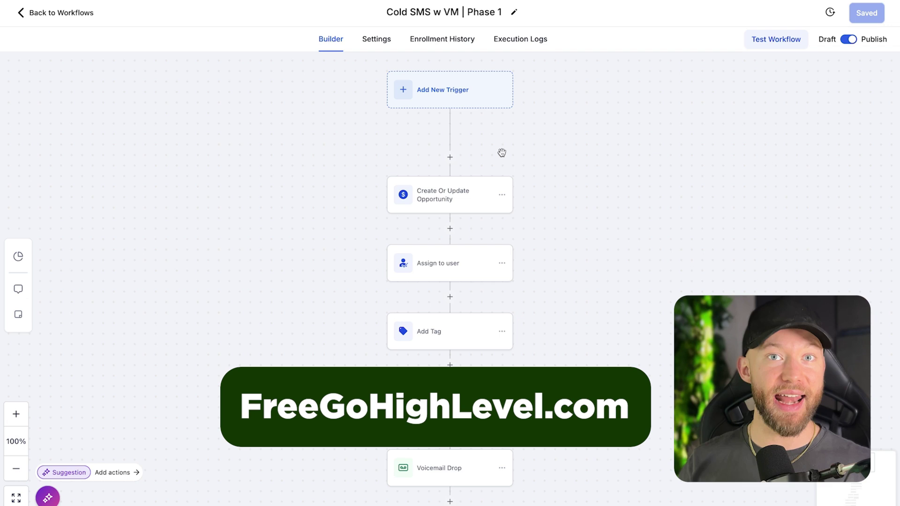
{"action": "scroll", "coordinate": [502, 154], "scroll_direction": "down", "scroll_amount": 2}
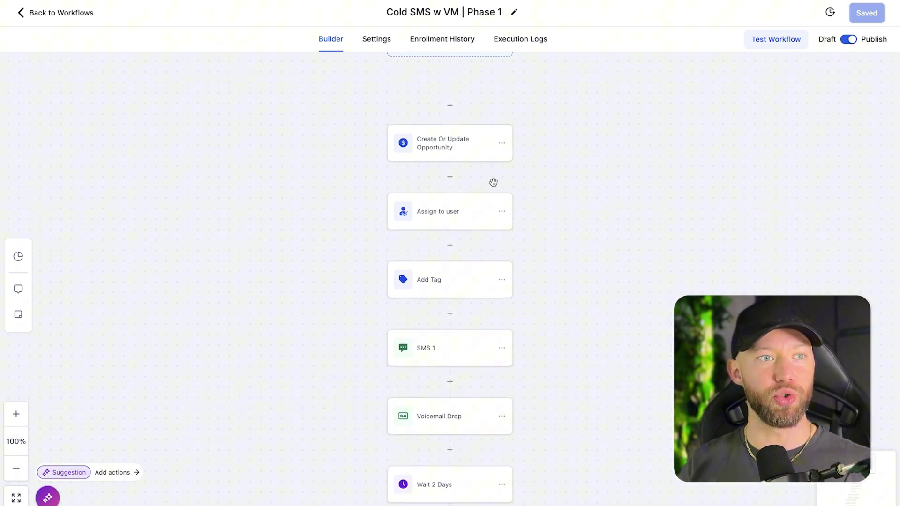
{"action": "scroll", "coordinate": [493, 182], "scroll_direction": "down", "scroll_amount": 1}
{"action": "scroll", "coordinate": [492, 227], "scroll_direction": "down", "scroll_amount": 1}
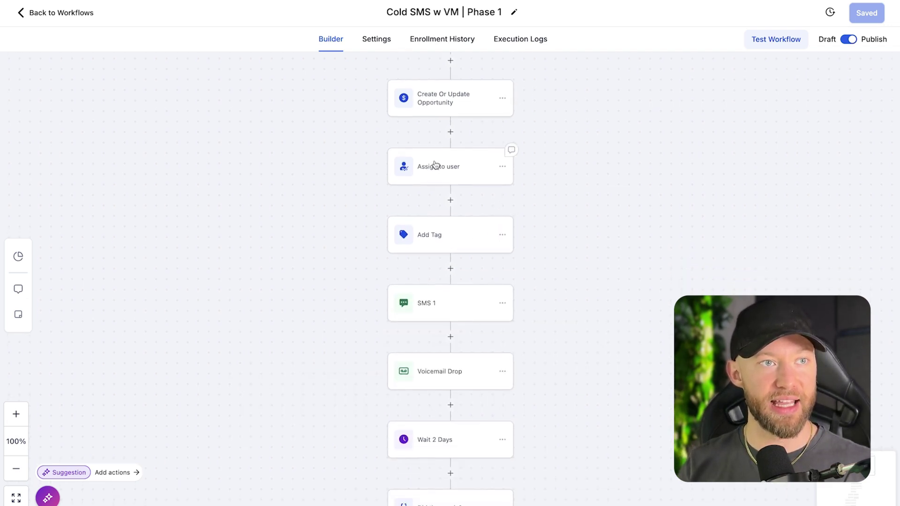
{"action": "scroll", "coordinate": [466, 217], "scroll_direction": "down", "scroll_amount": 1}
{"action": "scroll", "coordinate": [525, 338], "scroll_direction": "down", "scroll_amount": 4}
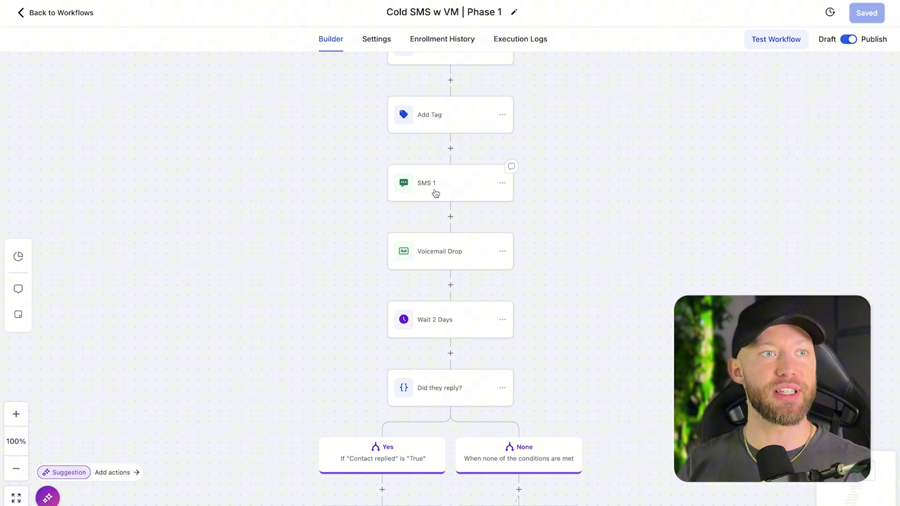
{"action": "mouse_move", "coordinate": [450, 303]}
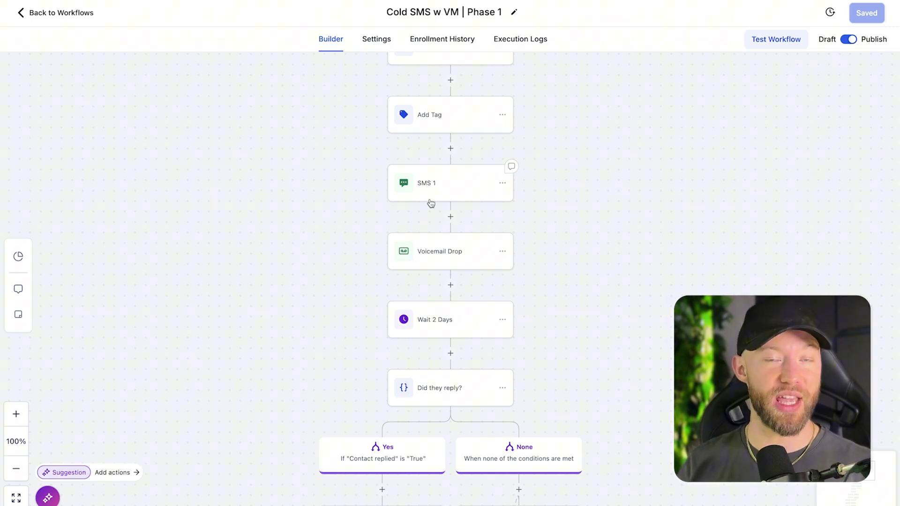
{"action": "scroll", "coordinate": [428, 197], "scroll_direction": "down", "scroll_amount": 1}
{"action": "scroll", "coordinate": [476, 239], "scroll_direction": "down", "scroll_amount": 1}
{"action": "scroll", "coordinate": [477, 239], "scroll_direction": "down", "scroll_amount": 1}
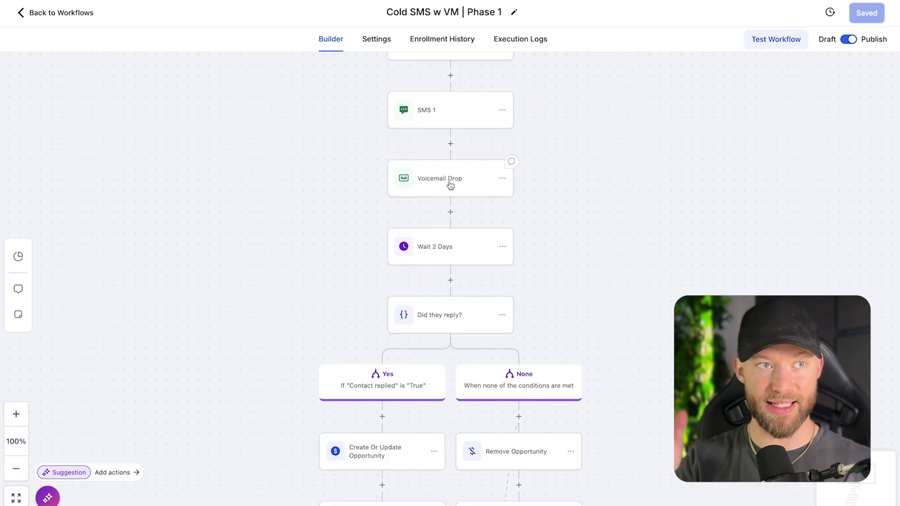
{"action": "scroll", "coordinate": [473, 230], "scroll_direction": "down", "scroll_amount": 4}
{"action": "scroll", "coordinate": [472, 231], "scroll_direction": "down", "scroll_amount": 2}
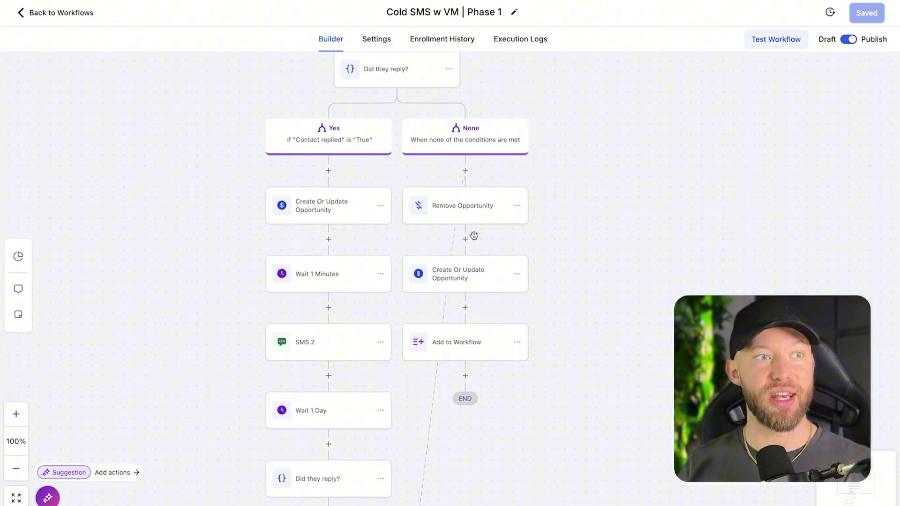
{"action": "scroll", "coordinate": [474, 235], "scroll_direction": "down", "scroll_amount": 1}
{"action": "scroll", "coordinate": [473, 234], "scroll_direction": "down", "scroll_amount": 1}
{"action": "scroll", "coordinate": [475, 238], "scroll_direction": "down", "scroll_amount": 1}
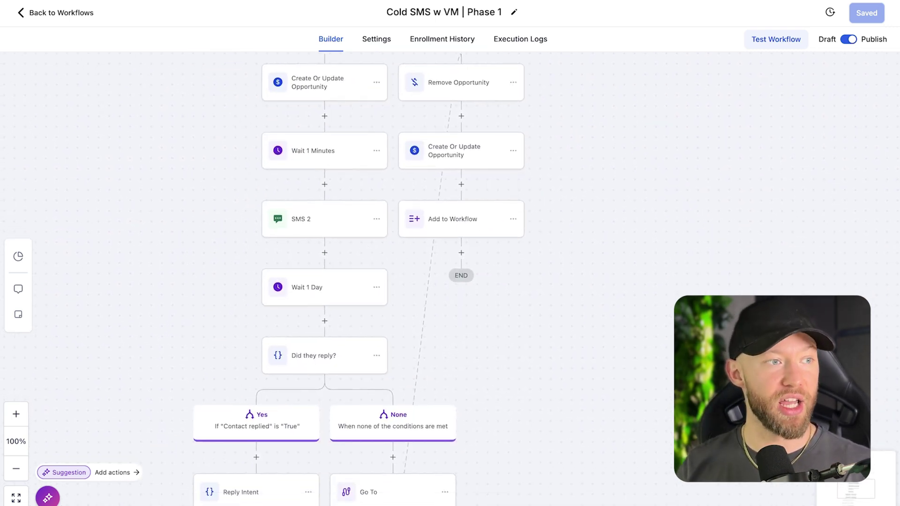
{"action": "left_click", "coordinate": [16, 469]}
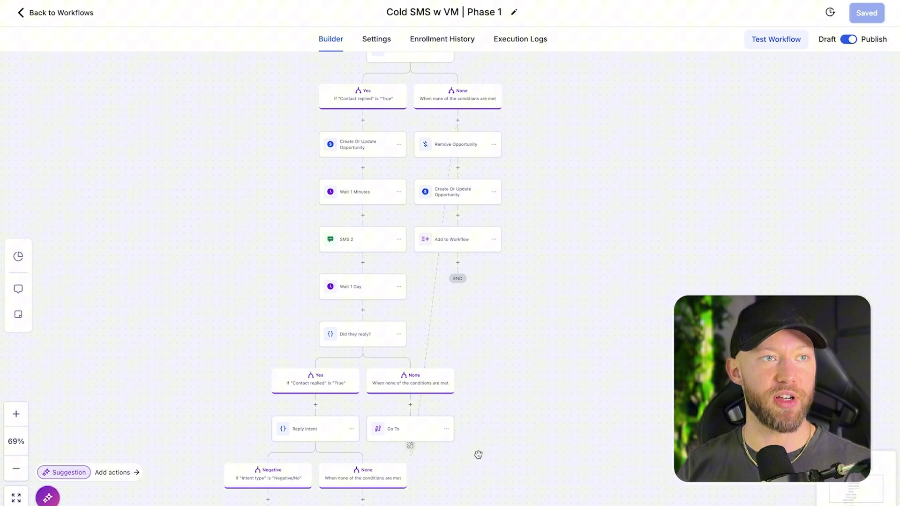
{"action": "scroll", "coordinate": [574, 129], "scroll_direction": "down", "scroll_amount": 7}
{"action": "scroll", "coordinate": [564, 315], "scroll_direction": "up", "scroll_amount": 4}
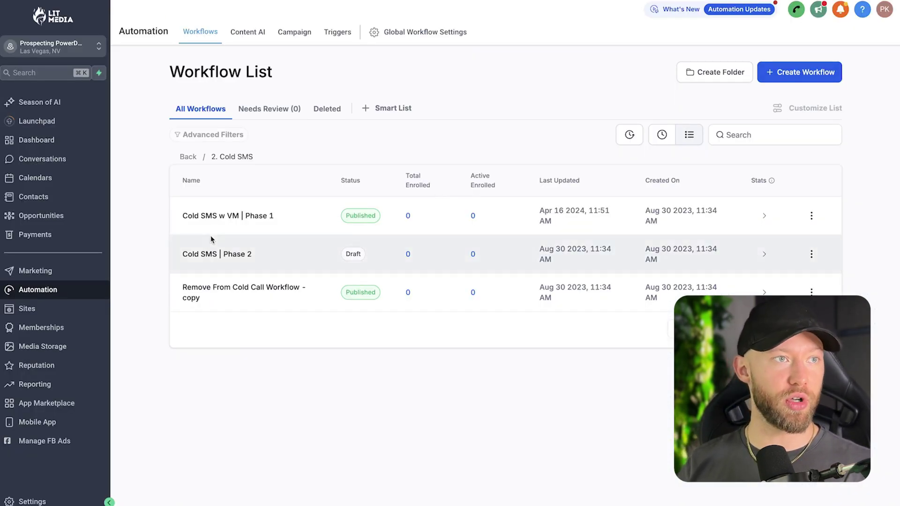
- Open the 1. Power Dialer (CST) workflow from the 1. Power Dialer folder
{"action": "left_click", "coordinate": [190, 157]}
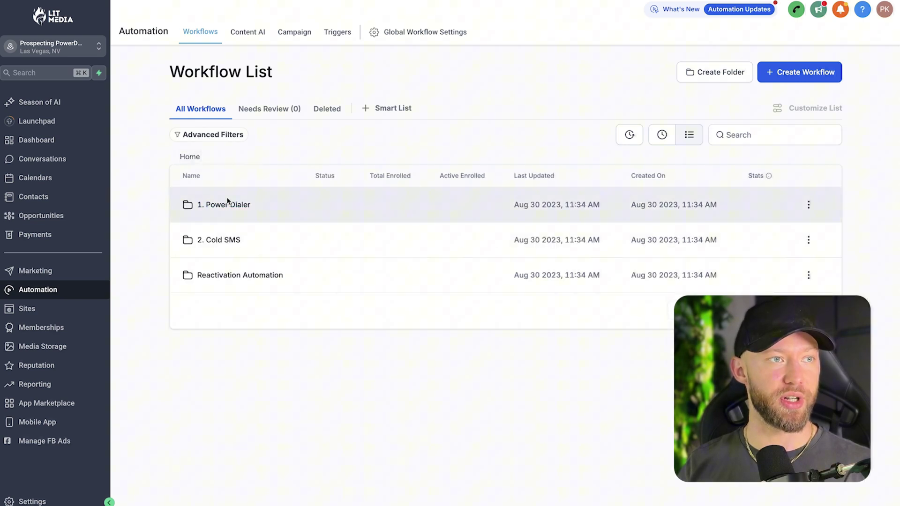
{"action": "left_click", "coordinate": [236, 203]}
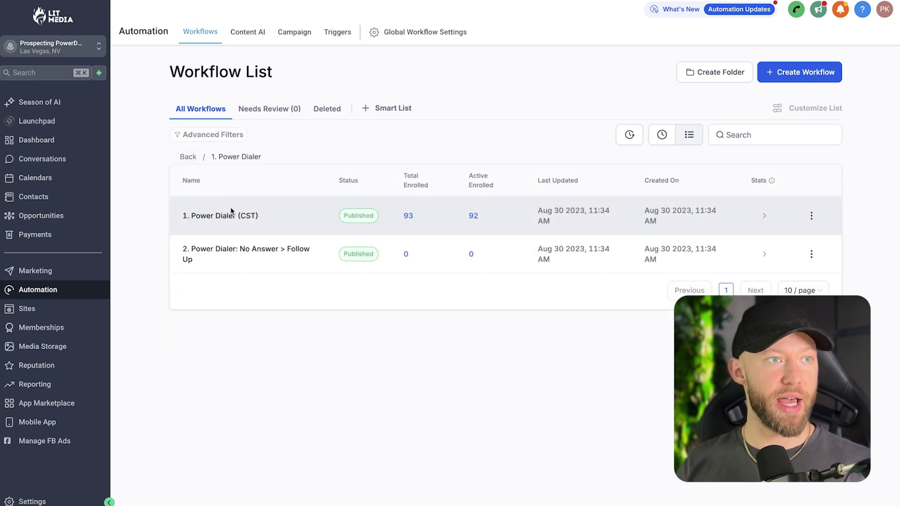
{"action": "left_click", "coordinate": [233, 217]}
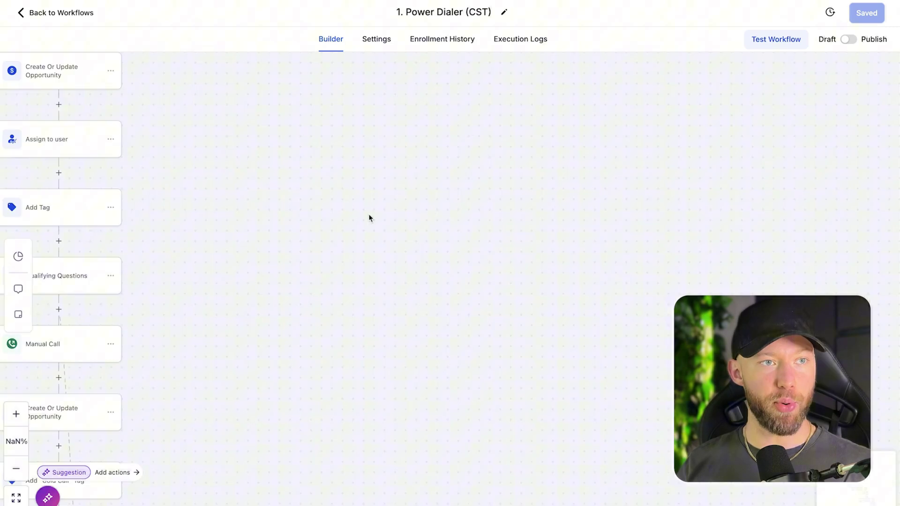
- Zoom out slightly and pan through the Power Dialer (CST) call-outcome branches
{"action": "left_click", "coordinate": [15, 478]}
{"action": "scroll", "coordinate": [450, 235], "scroll_direction": "down", "scroll_amount": 3}
{"action": "scroll", "coordinate": [454, 235], "scroll_direction": "down", "scroll_amount": 1}
{"action": "scroll", "coordinate": [577, 313], "scroll_direction": "up", "scroll_amount": 3}
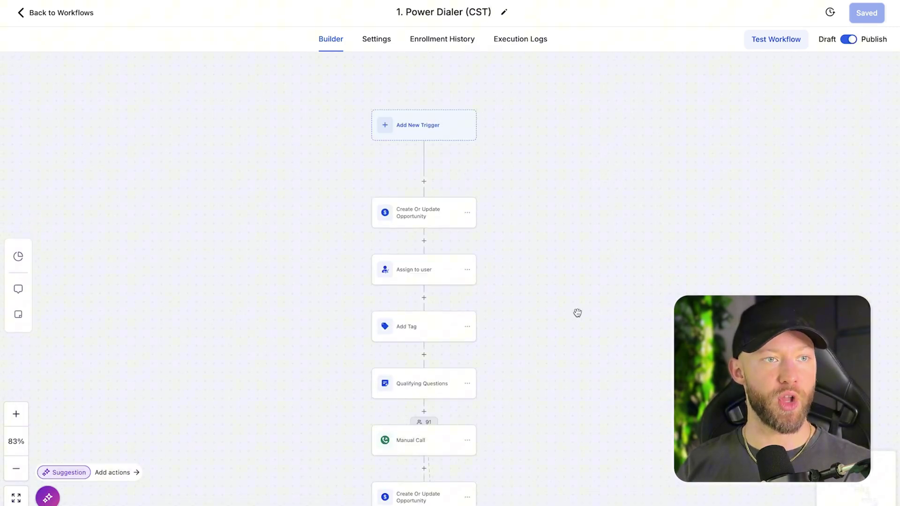
{"action": "scroll", "coordinate": [577, 313], "scroll_direction": "down", "scroll_amount": 2}
{"action": "scroll", "coordinate": [483, 174], "scroll_direction": "down", "scroll_amount": 3}
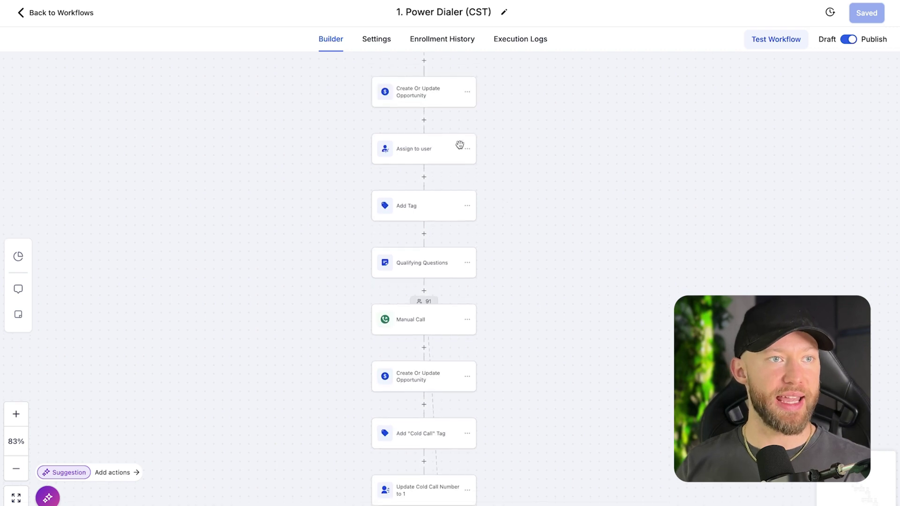
{"action": "scroll", "coordinate": [410, 209], "scroll_direction": "down", "scroll_amount": 3}
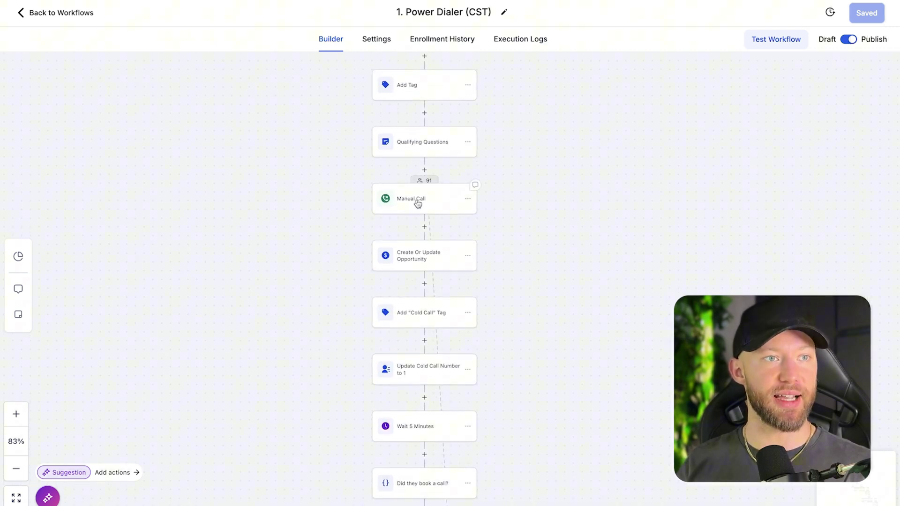
{"action": "scroll", "coordinate": [419, 203], "scroll_direction": "down", "scroll_amount": 2}
{"action": "scroll", "coordinate": [489, 245], "scroll_direction": "down", "scroll_amount": 2}
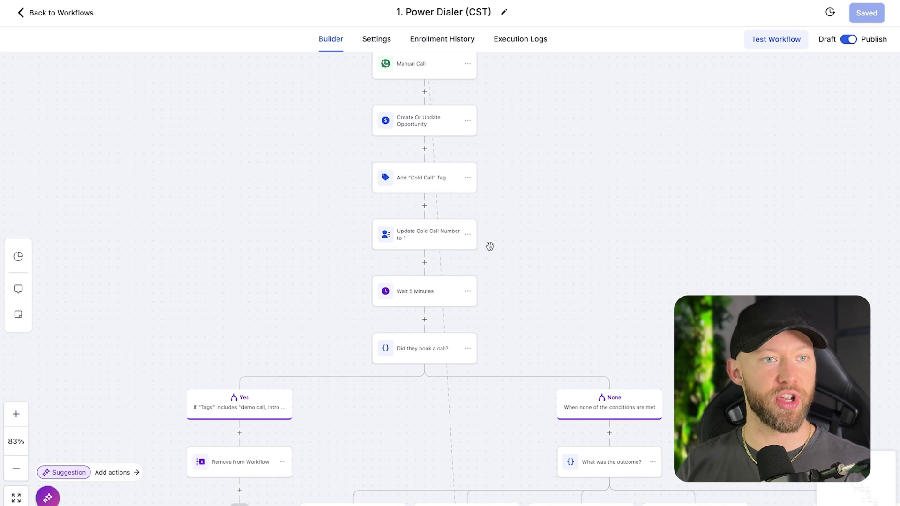
{"action": "scroll", "coordinate": [511, 221], "scroll_direction": "down", "scroll_amount": 3}
{"action": "scroll", "coordinate": [512, 219], "scroll_direction": "down", "scroll_amount": 1}
{"action": "scroll", "coordinate": [512, 220], "scroll_direction": "down", "scroll_amount": 2}
{"action": "scroll", "coordinate": [490, 171], "scroll_direction": "up", "scroll_amount": 2}
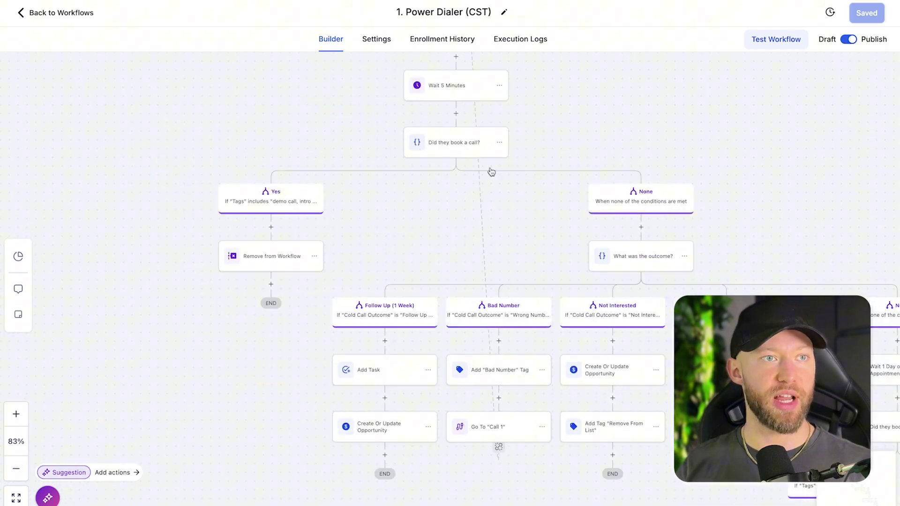
{"action": "scroll", "coordinate": [493, 167], "scroll_direction": "right", "scroll_amount": 1}
{"action": "mouse_move", "coordinate": [454, 142]}
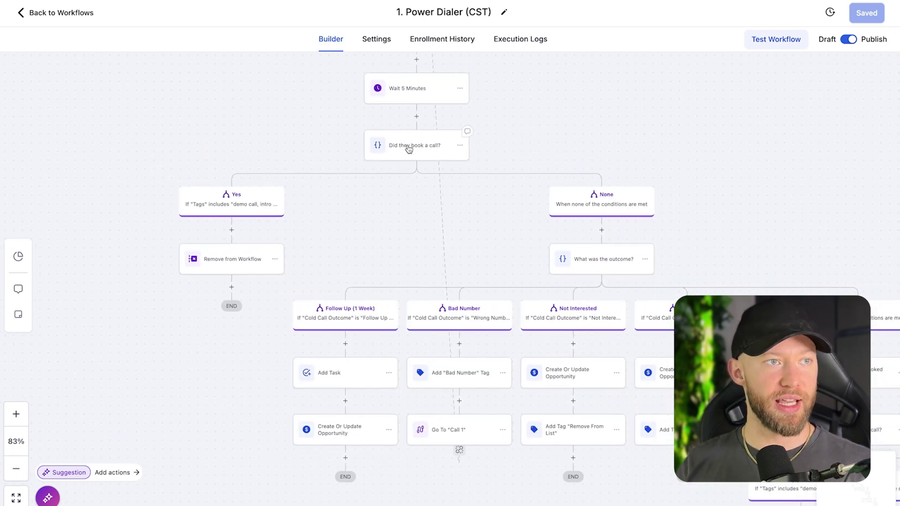
{"action": "scroll", "coordinate": [628, 176], "scroll_direction": "down", "scroll_amount": 1}
{"action": "scroll", "coordinate": [628, 176], "scroll_direction": "right", "scroll_amount": 1}
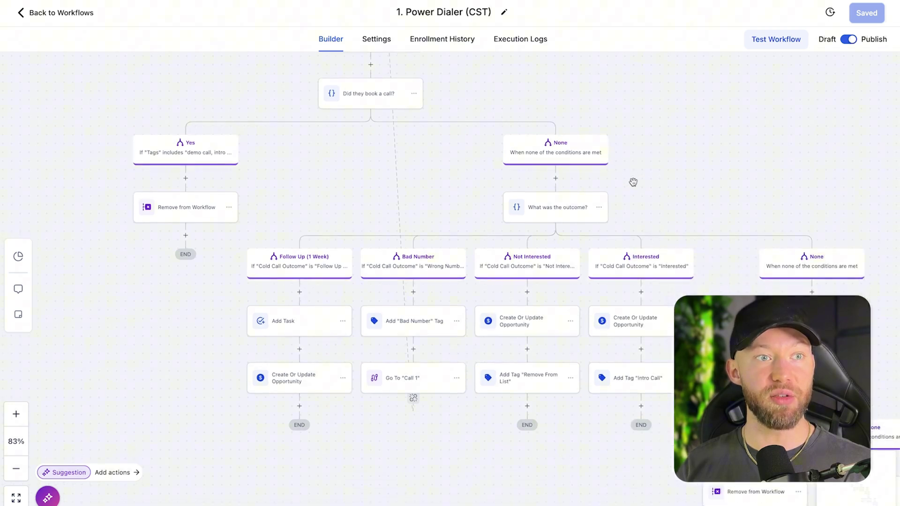
{"action": "scroll", "coordinate": [628, 176], "scroll_direction": "down", "scroll_amount": 2}
{"action": "scroll", "coordinate": [628, 176], "scroll_direction": "right", "scroll_amount": 3}
{"action": "scroll", "coordinate": [450, 166], "scroll_direction": "up", "scroll_amount": 1}
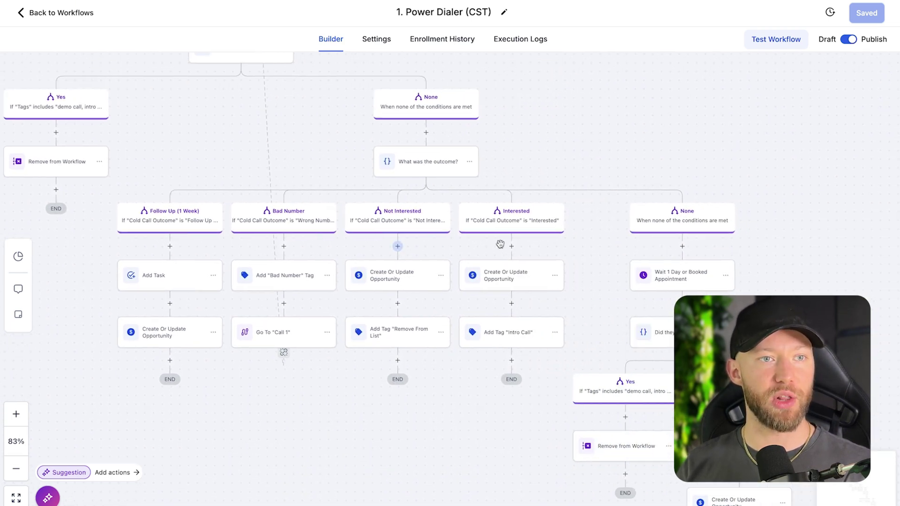
{"action": "scroll", "coordinate": [502, 240], "scroll_direction": "right", "scroll_amount": 3}
{"action": "scroll", "coordinate": [502, 240], "scroll_direction": "down", "scroll_amount": 2}
{"action": "scroll", "coordinate": [502, 240], "scroll_direction": "right", "scroll_amount": 2}
{"action": "scroll", "coordinate": [496, 235], "scroll_direction": "down", "scroll_amount": 2}
{"action": "scroll", "coordinate": [485, 230], "scroll_direction": "down", "scroll_amount": 2}
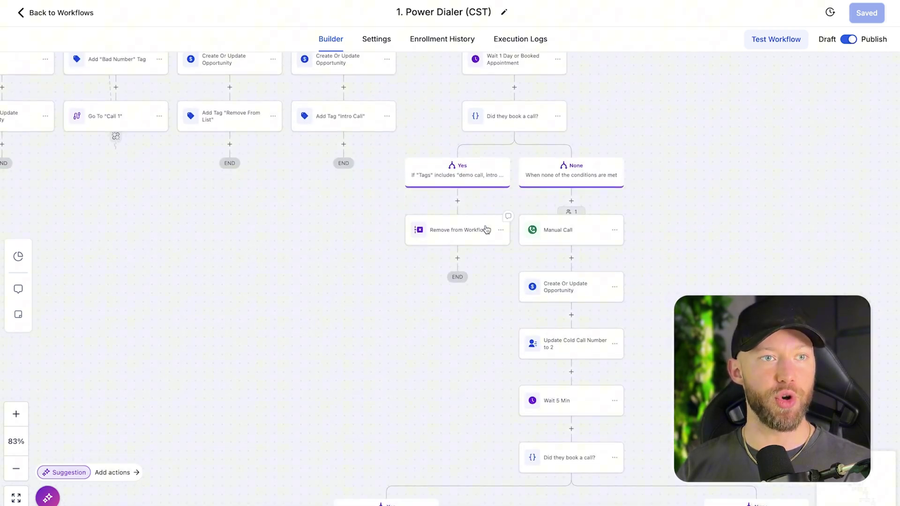
{"action": "scroll", "coordinate": [485, 226], "scroll_direction": "down", "scroll_amount": 3}
{"action": "scroll", "coordinate": [485, 226], "scroll_direction": "down", "scroll_amount": 2}
- Zoom out to view the whole Power Dialer tree, then go back to Workflows
{"action": "left_click", "coordinate": [16, 469]}
{"action": "left_click", "coordinate": [16, 468]}
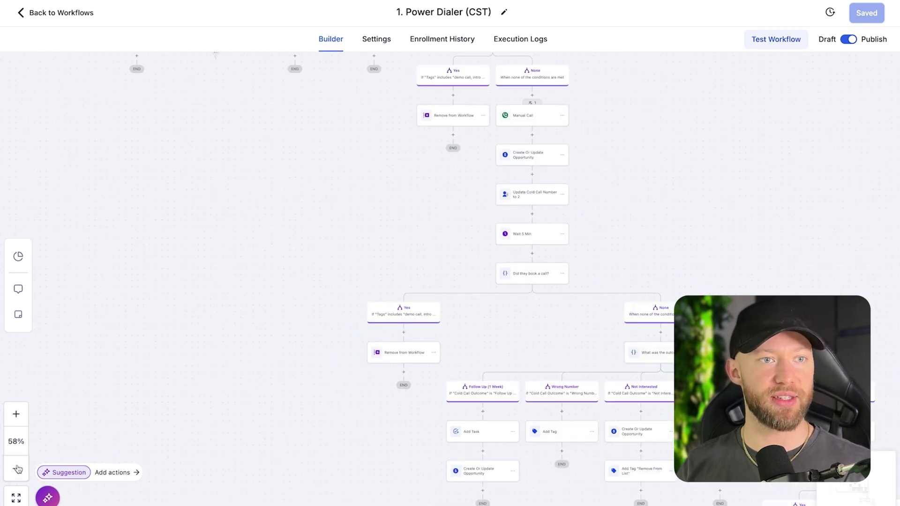
{"action": "left_click", "coordinate": [16, 468]}
{"action": "scroll", "coordinate": [606, 353], "scroll_direction": "down", "scroll_amount": 2}
{"action": "scroll", "coordinate": [606, 353], "scroll_direction": "down", "scroll_amount": 3}
{"action": "scroll", "coordinate": [606, 353], "scroll_direction": "right", "scroll_amount": 2}
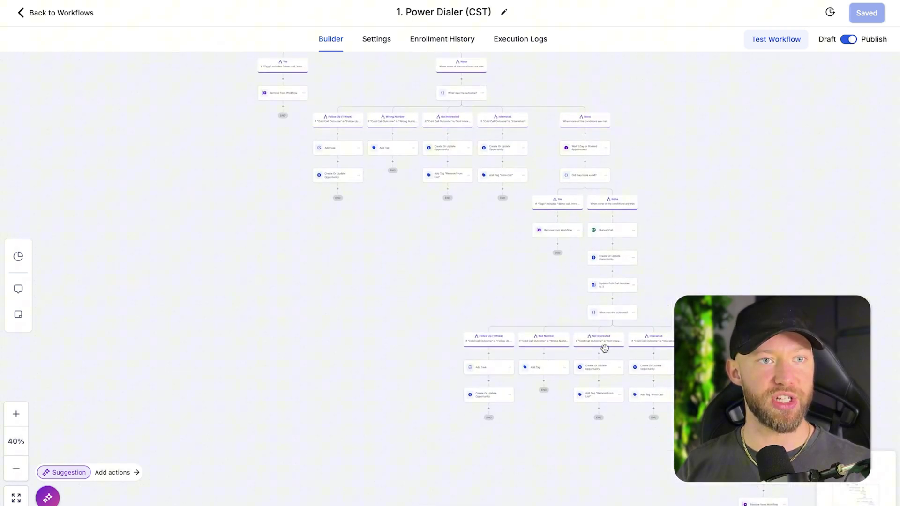
{"action": "scroll", "coordinate": [610, 349], "scroll_direction": "down", "scroll_amount": 2}
{"action": "scroll", "coordinate": [610, 349], "scroll_direction": "right", "scroll_amount": 2}
{"action": "scroll", "coordinate": [613, 349], "scroll_direction": "down", "scroll_amount": 1}
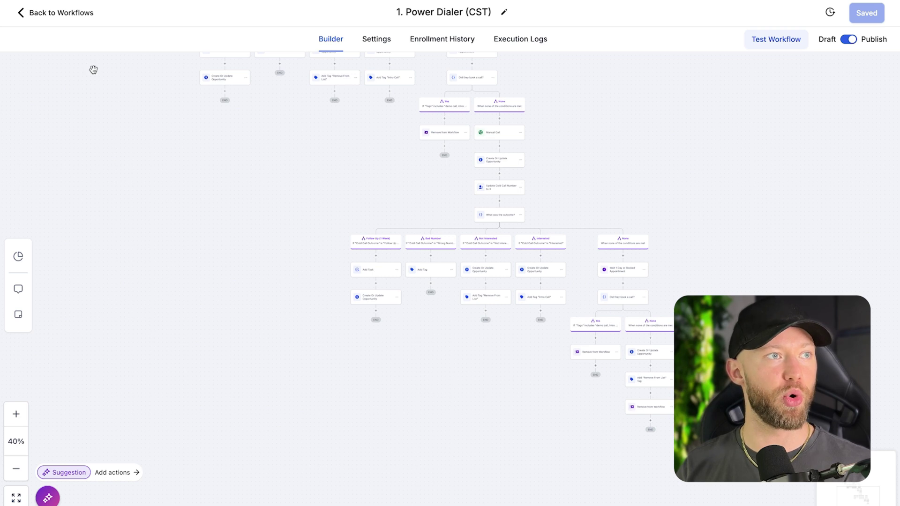
{"action": "left_click", "coordinate": [59, 20]}
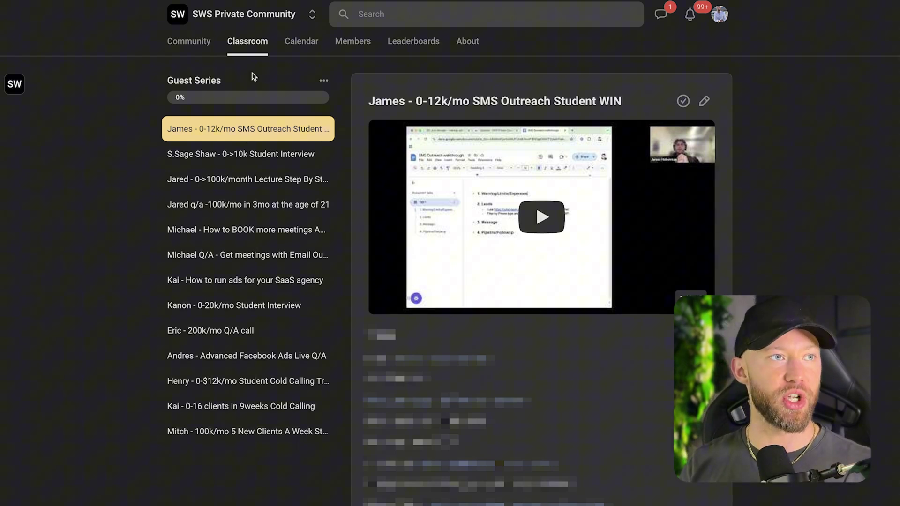
- Play the 0-12k/mo SMS Outreach Student WIN video and skip ahead to about 7:41
{"action": "double_click", "coordinate": [180, 79]}
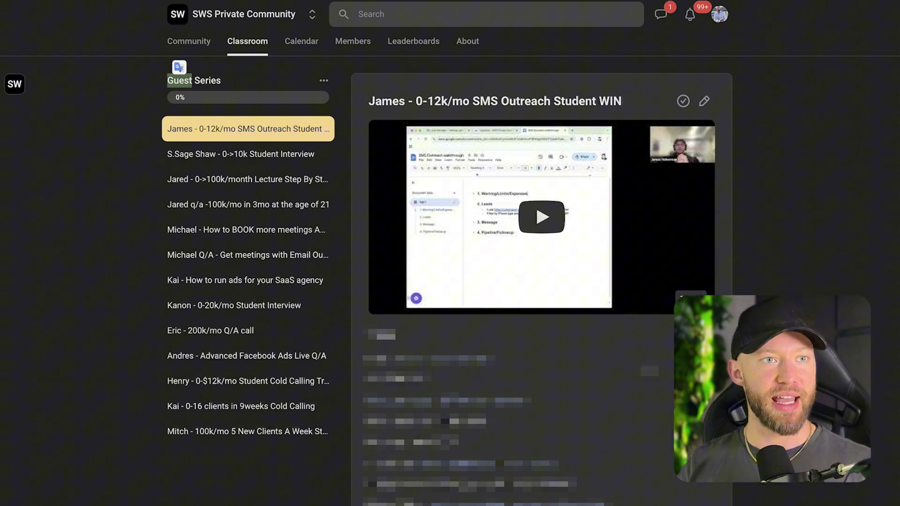
{"action": "left_click", "coordinate": [252, 49]}
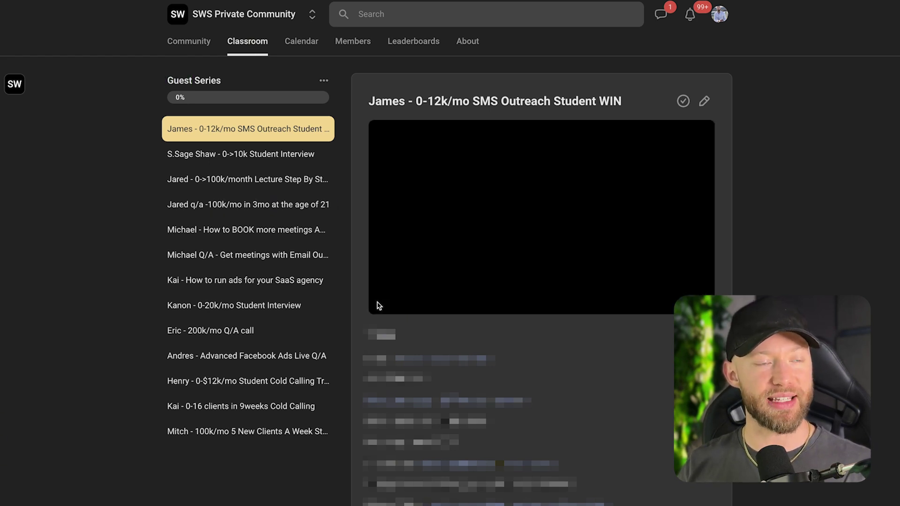
{"action": "left_click", "coordinate": [412, 292]}
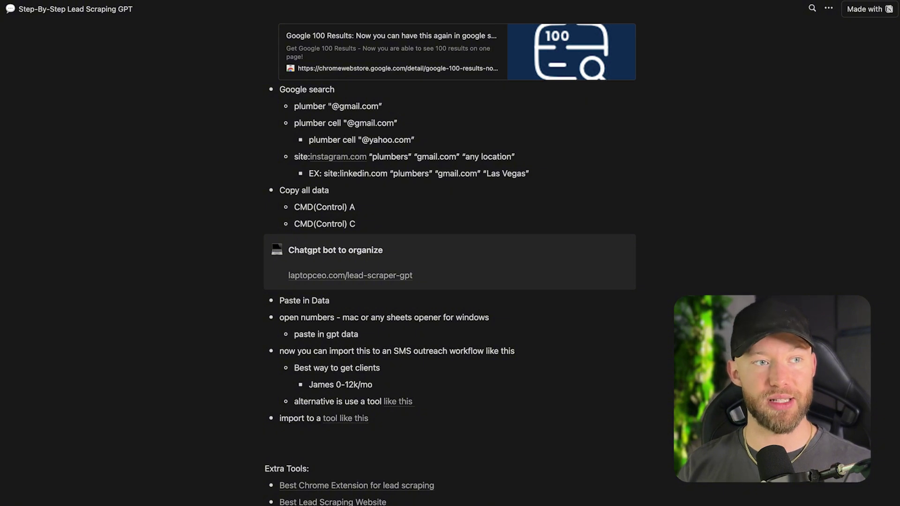
- Follow the Notion guide's 'like this' link to the ClearoutPhone phone validator
{"action": "left_click", "coordinate": [403, 404]}
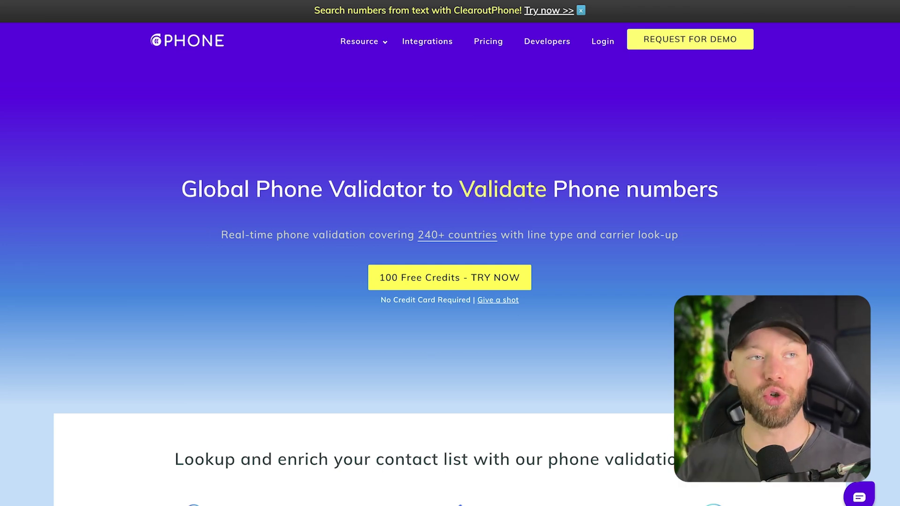
- Highlight ClearoutPhone's validator headline, then open the guide's Instantly import-tool link
{"action": "left_click_drag", "start_coordinate": [330, 187], "coordinate": [589, 188]}
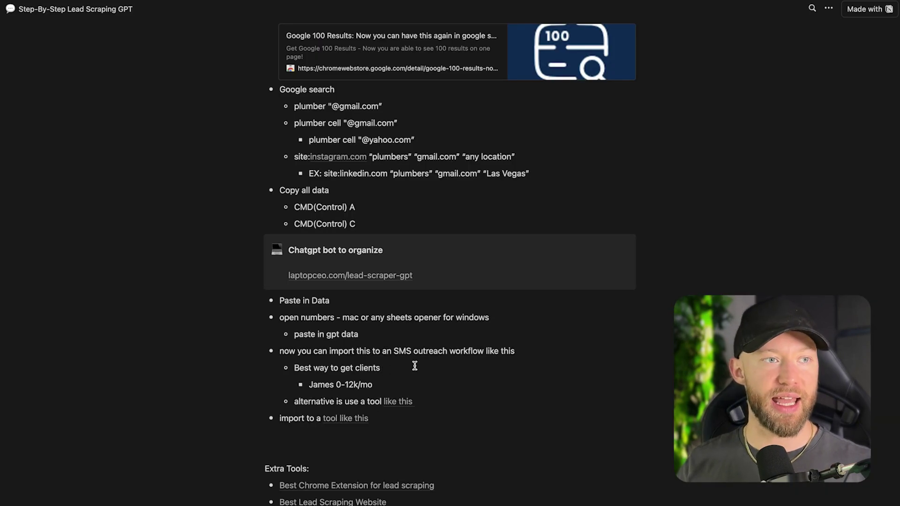
{"action": "left_click", "coordinate": [344, 418]}
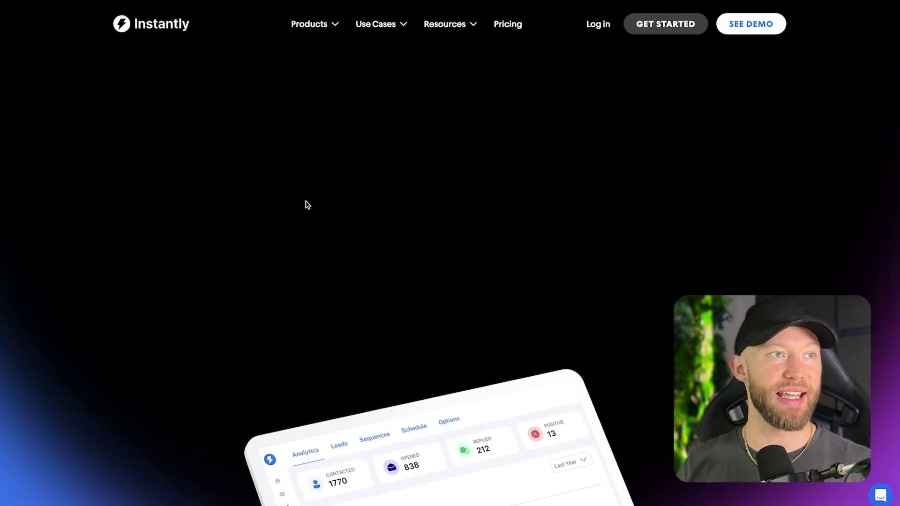
{"action": "scroll", "coordinate": [305, 203], "scroll_direction": "down", "scroll_amount": 5}
{"action": "scroll", "coordinate": [303, 210], "scroll_direction": "down", "scroll_amount": 5}
{"action": "scroll", "coordinate": [303, 218], "scroll_direction": "down", "scroll_amount": 5}
{"action": "scroll", "coordinate": [304, 220], "scroll_direction": "down", "scroll_amount": 5}
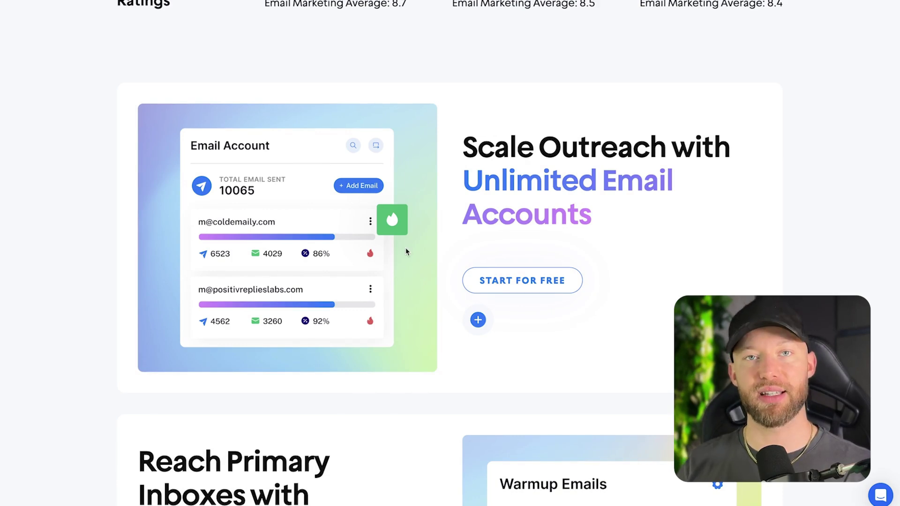
{"action": "scroll", "coordinate": [406, 251], "scroll_direction": "up", "scroll_amount": 7}
{"action": "scroll", "coordinate": [408, 252], "scroll_direction": "up", "scroll_amount": 13}
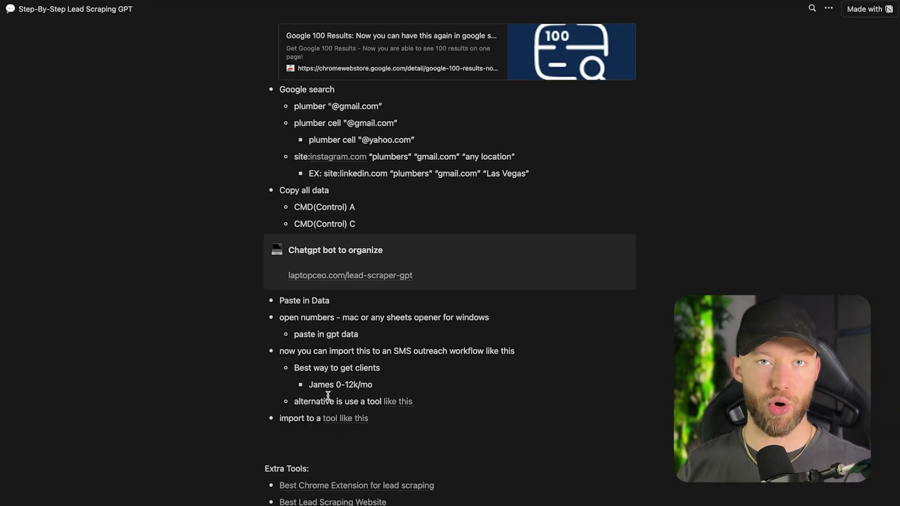
{"action": "scroll", "coordinate": [328, 396], "scroll_direction": "down", "scroll_amount": 4}
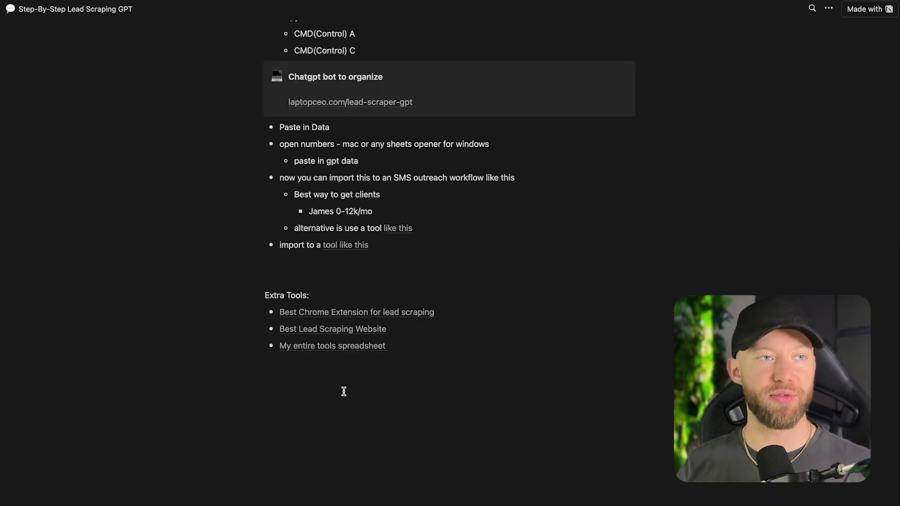
{"action": "scroll", "coordinate": [343, 391], "scroll_direction": "up", "scroll_amount": 2}
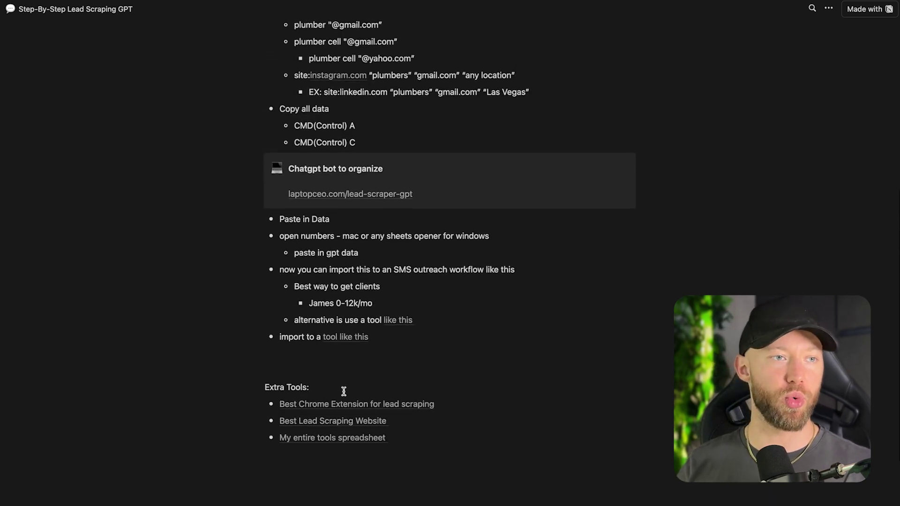
{"action": "left_click", "coordinate": [403, 425]}
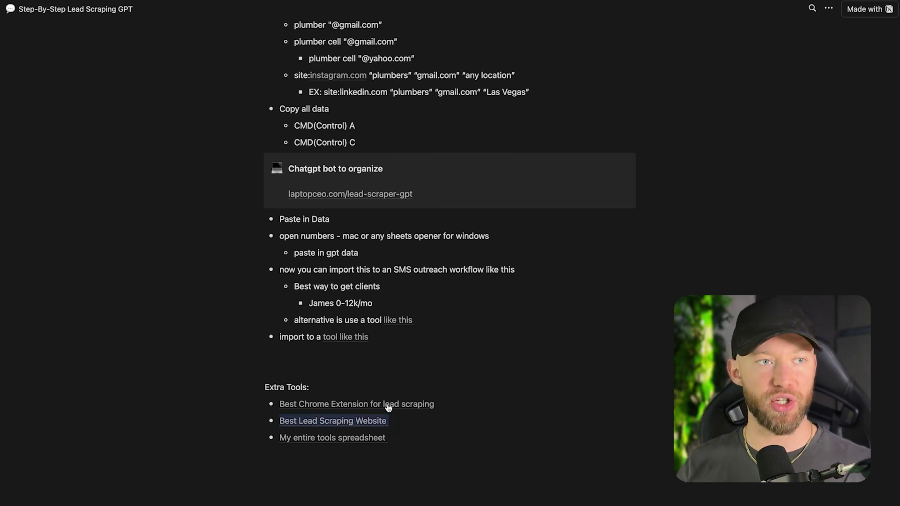
{"action": "left_click", "coordinate": [342, 361]}
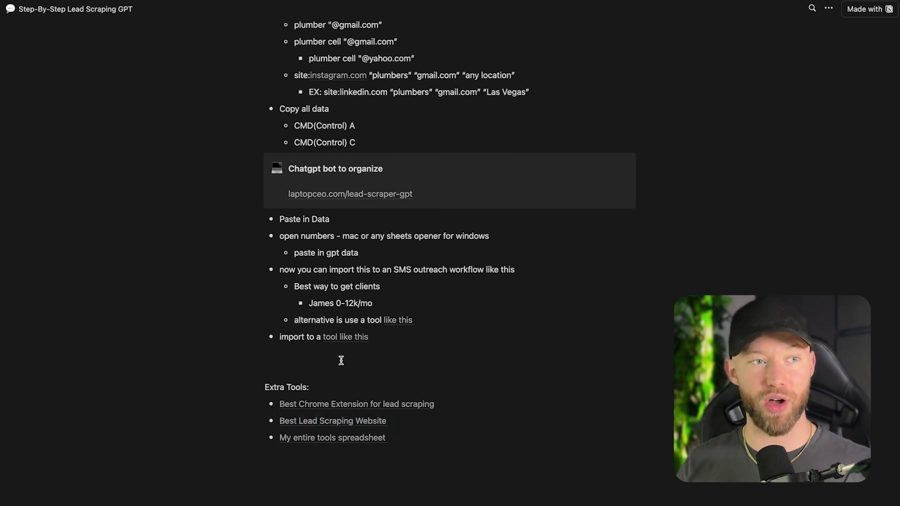
{"action": "scroll", "coordinate": [318, 420], "scroll_direction": "up", "scroll_amount": 2}
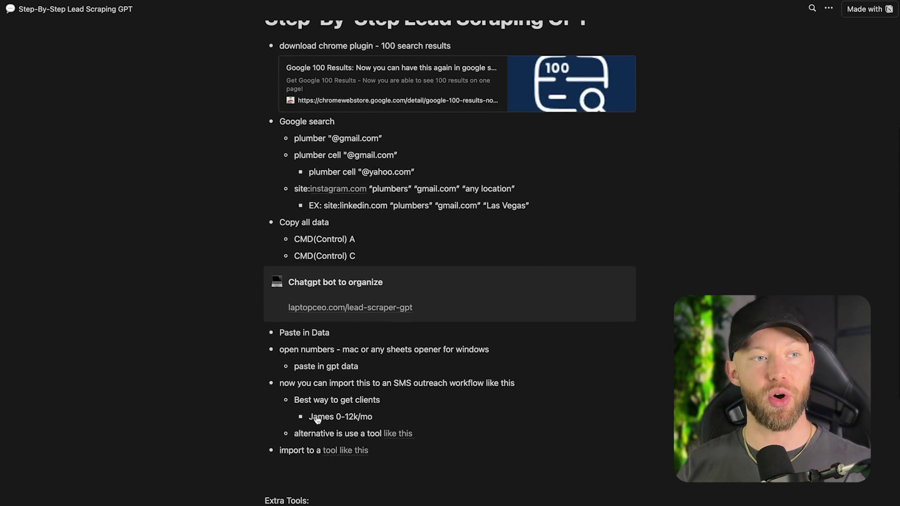